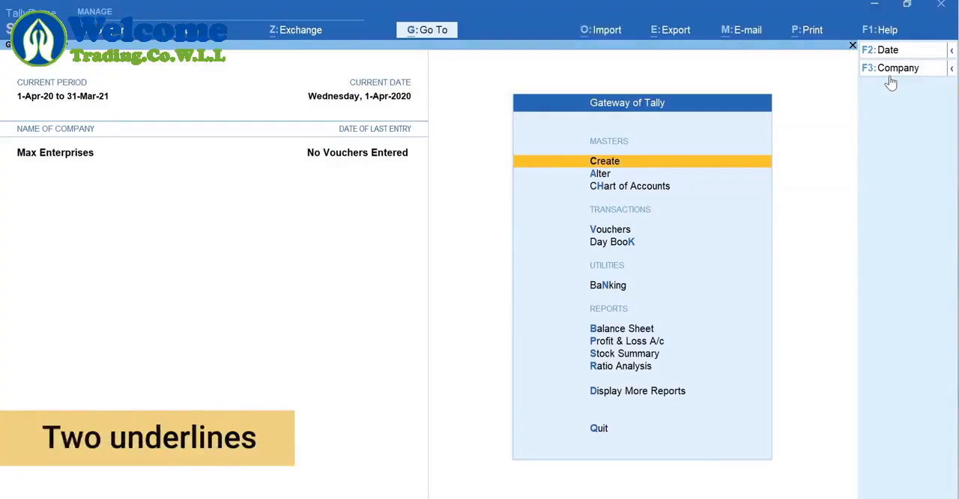
# Open a new sales voucher and start creating a ledger for its party account
pyautogui.press('ctrl')
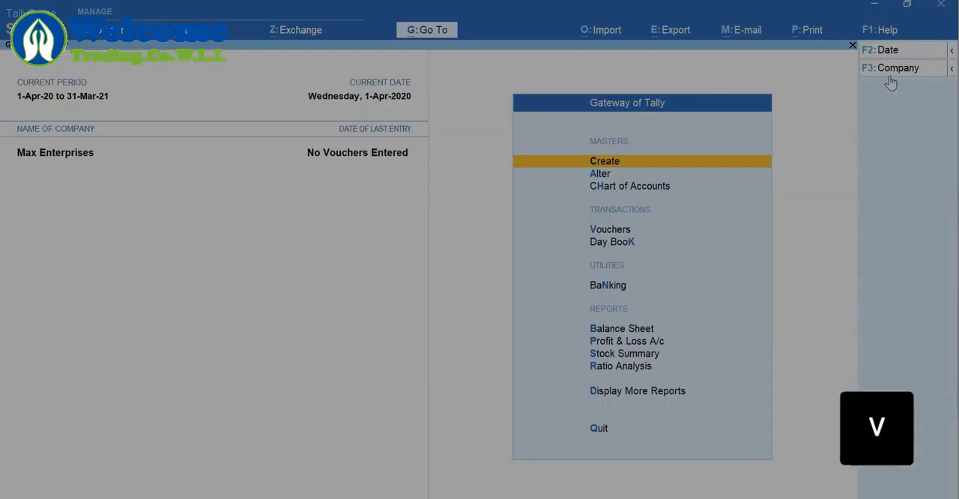
pyautogui.press('v')
pyautogui.press('F8')
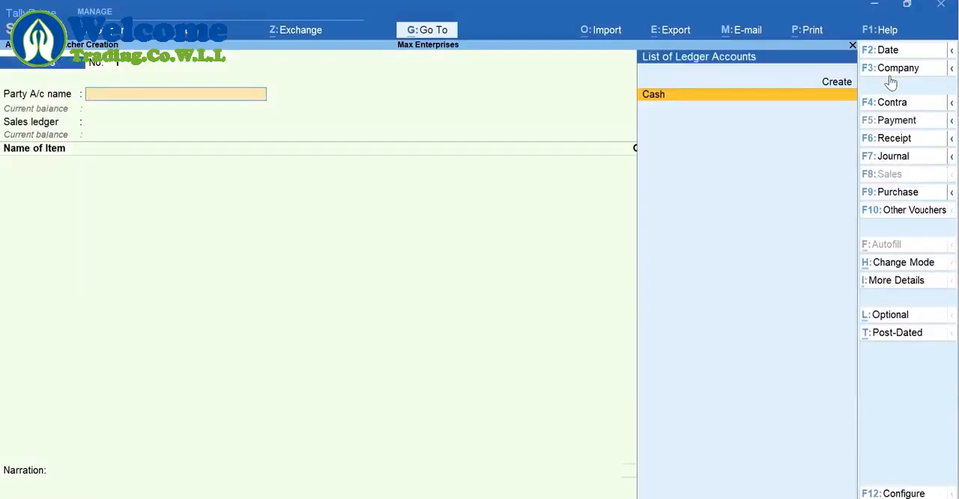
pyautogui.hotkey('alt', 'c')
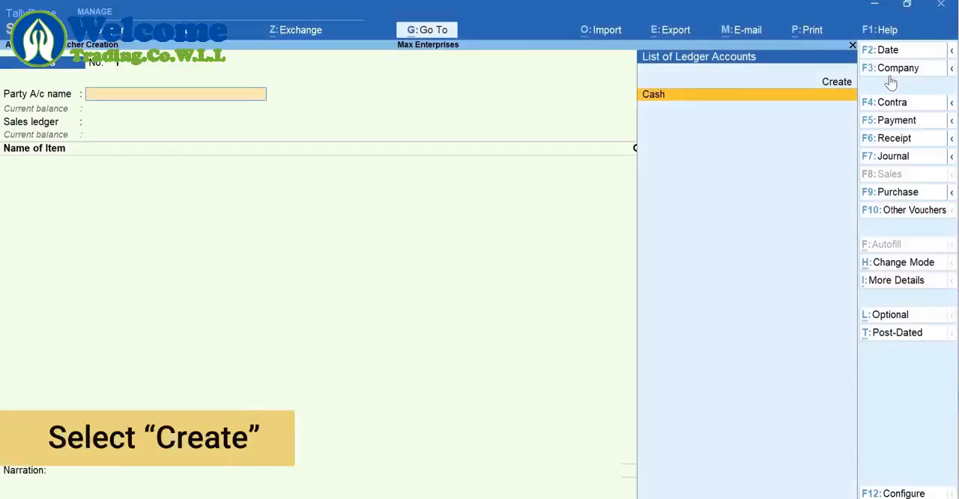
pyautogui.hotkey('alt', 'c')
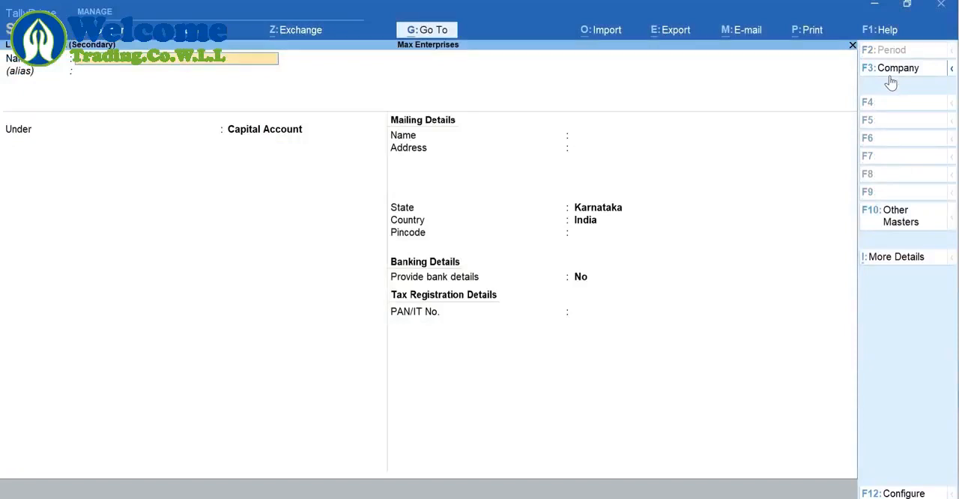
# Name the new party ledger Ace Electronics and place it under the Sundry Debtors group
pyautogui.write('Aleg')
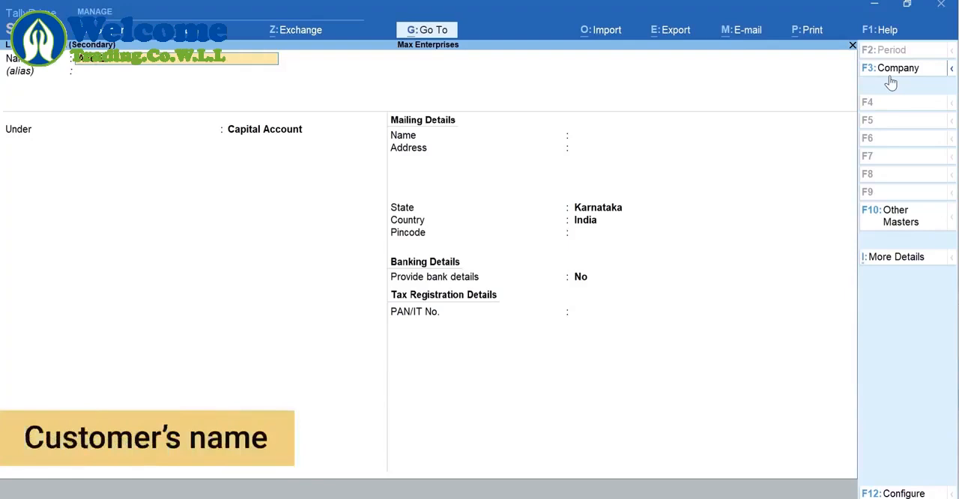
pyautogui.press('Return')
pyautogui.press('Return')
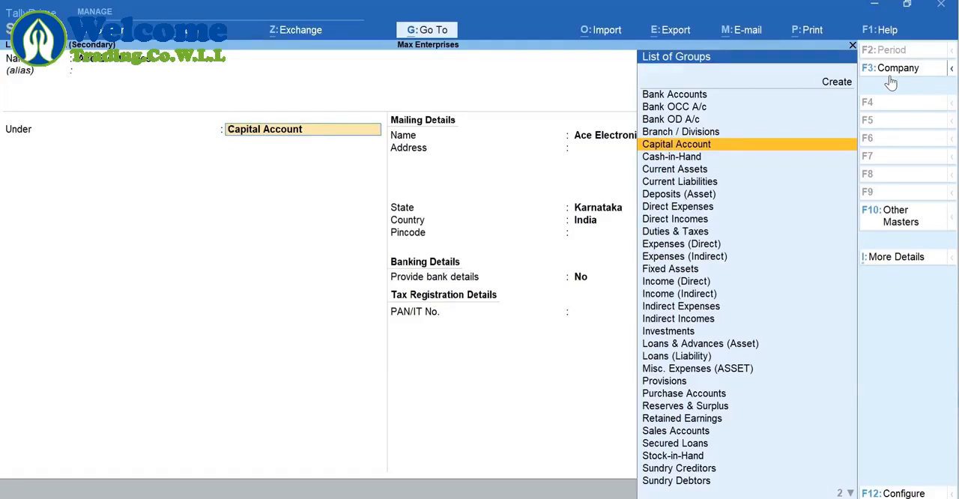
pyautogui.write('D')
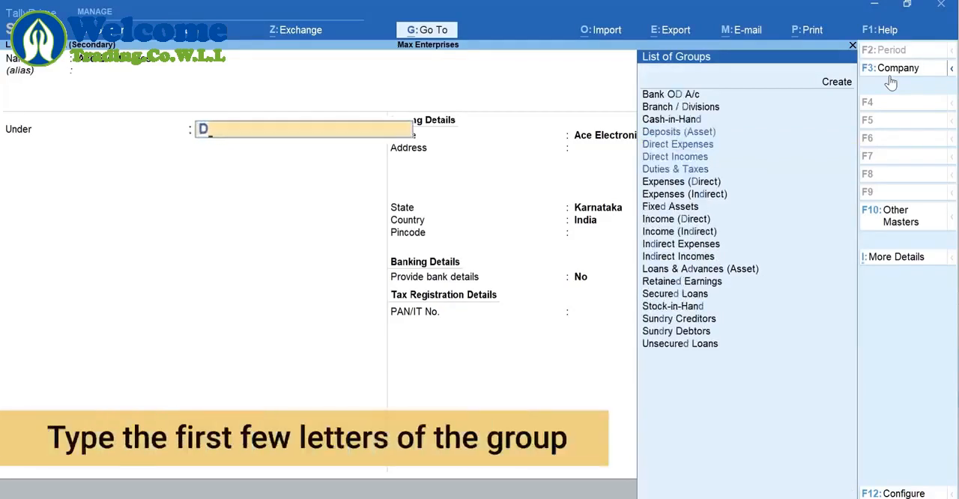
pyautogui.write('eb')
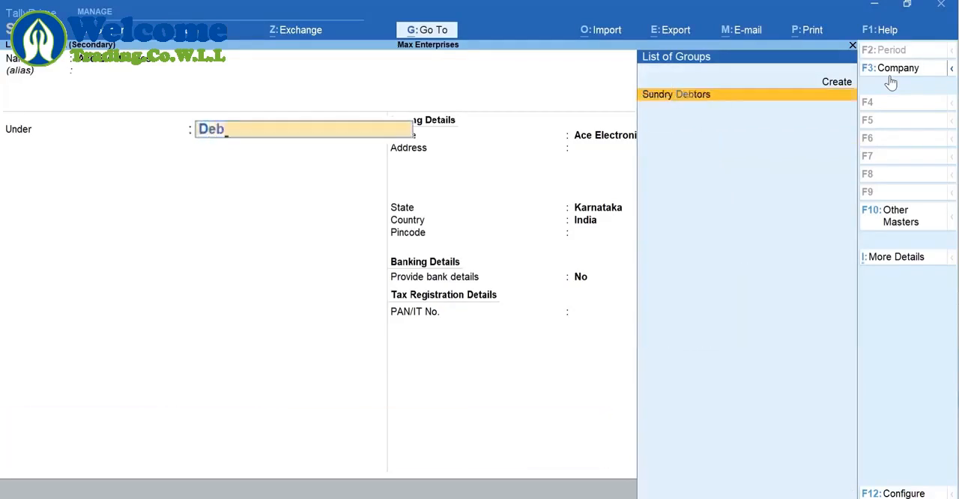
pyautogui.press('Return')
# Keep the default bill-by-bill settings and fill in the customer's mailing address lines
pyautogui.press('Return')
pyautogui.press('Return')
pyautogui.press('Return')
pyautogui.press('Return')
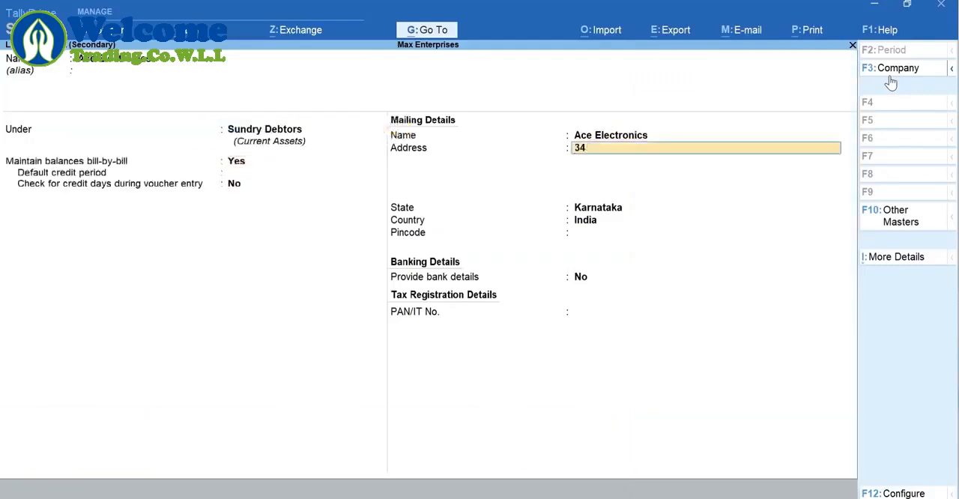
pyautogui.press('Return')
pyautogui.press('Return')
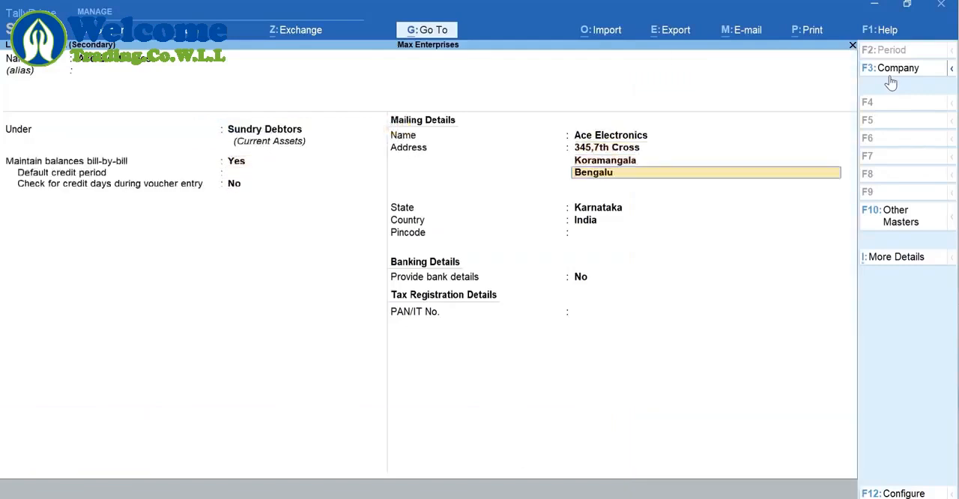
# Keep the default state and country, enter the customer's pincode, and save the Ace Electronics ledger
pyautogui.press('Return')
pyautogui.press('Return')
pyautogui.press('Return')
pyautogui.press('Return')
pyautogui.write('560034')
pyautogui.press('Return')
pyautogui.press('Return')
pyautogui.press('Return')
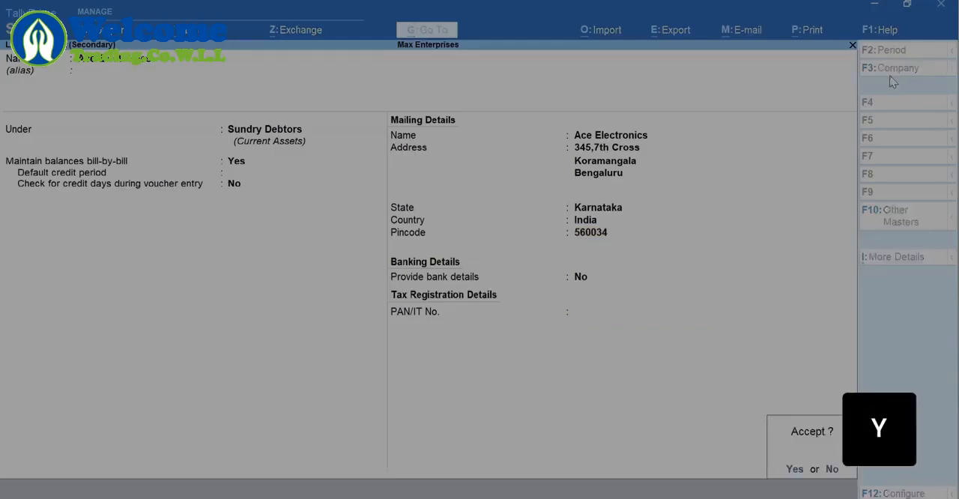
pyautogui.press('y')
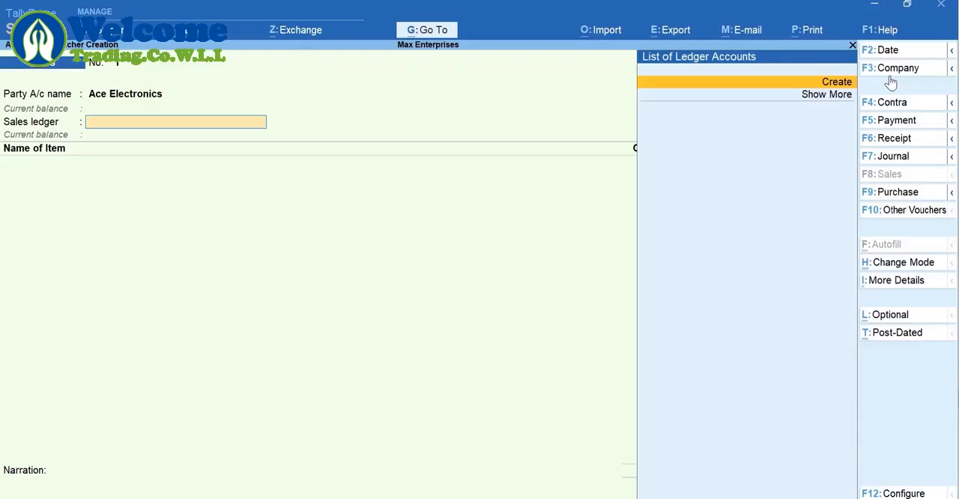
# Leave the unfinished sales voucher without saving it and return to the Gateway of Tally
pyautogui.press('Escape')
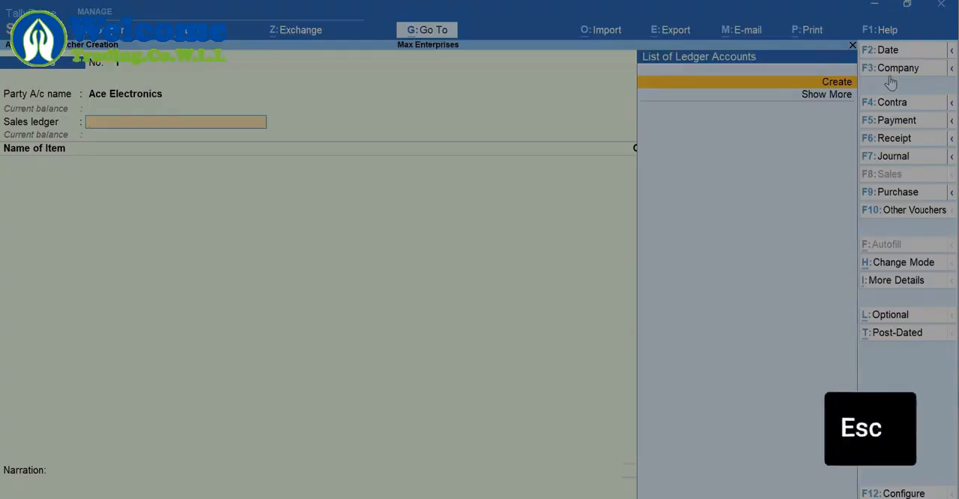
pyautogui.press('Escape')
pyautogui.press('Return')
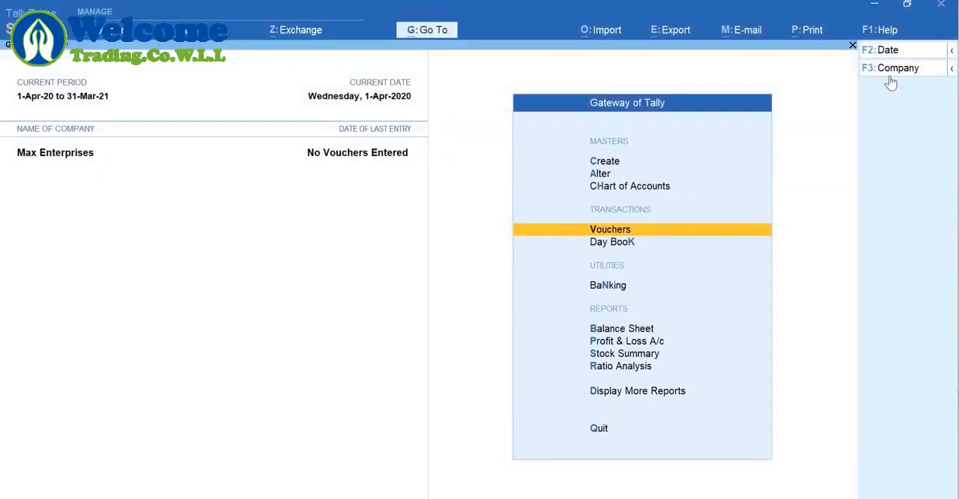
# Start a new Ledger master from the Gateway of Tally, name it A-One Electronics, and leave its alias blank
pyautogui.press('ctrl')
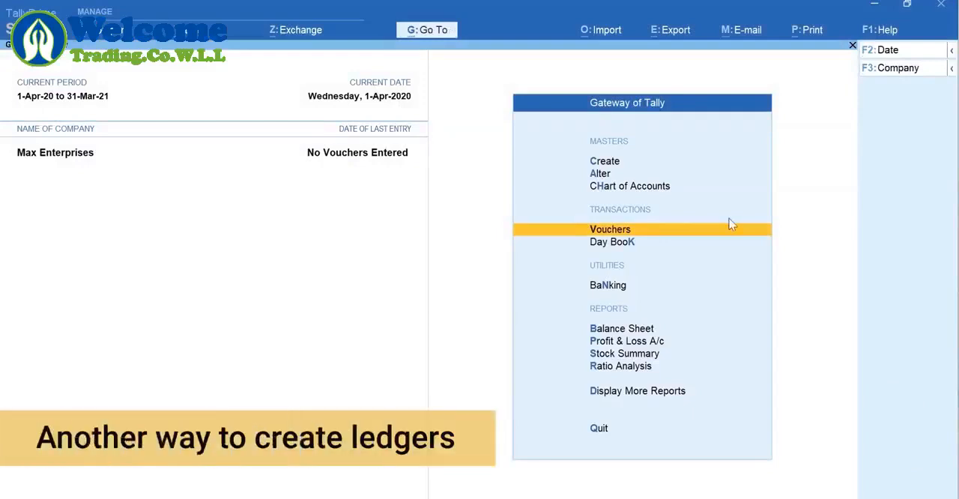
pyautogui.press('c')
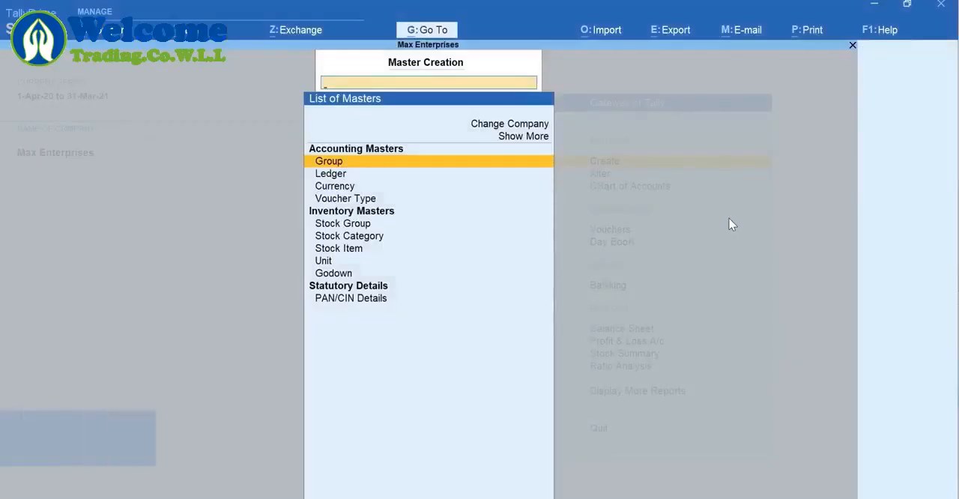
pyautogui.write('L')
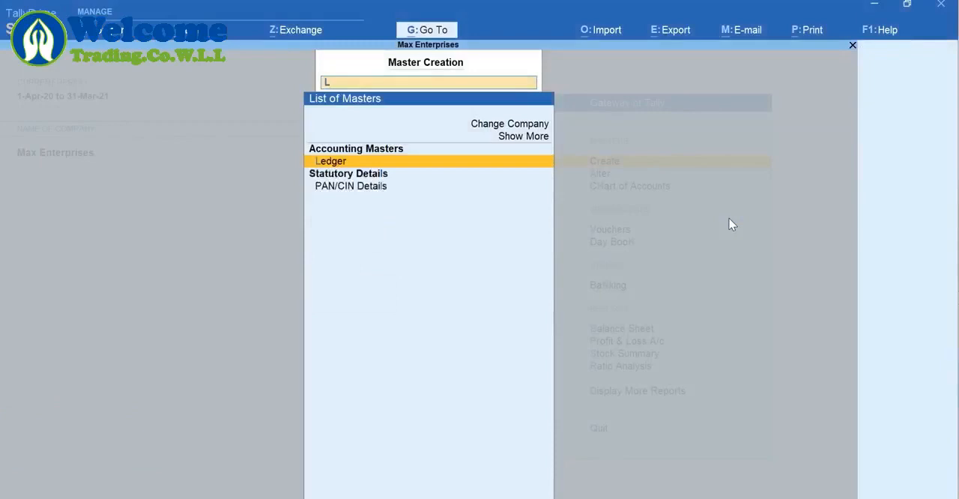
pyautogui.press('Return')
pyautogui.write('A')
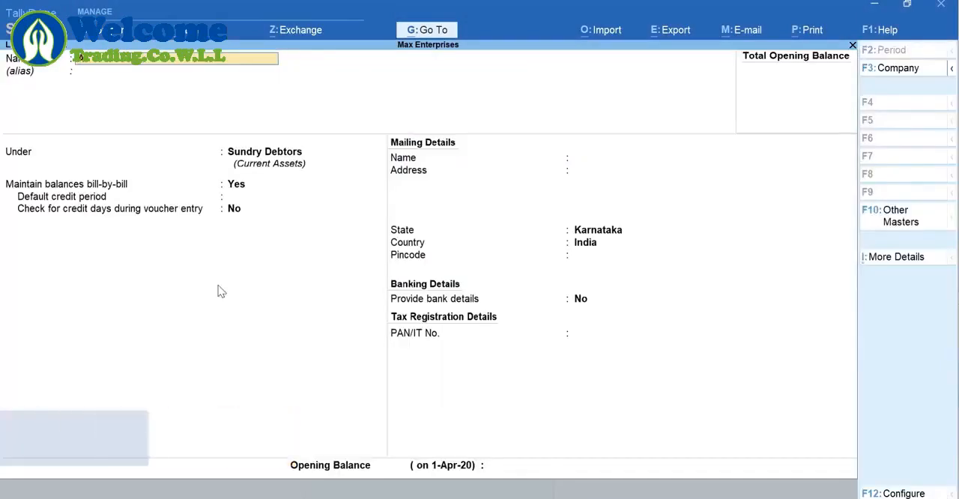
pyautogui.write('lpha Enterprises')
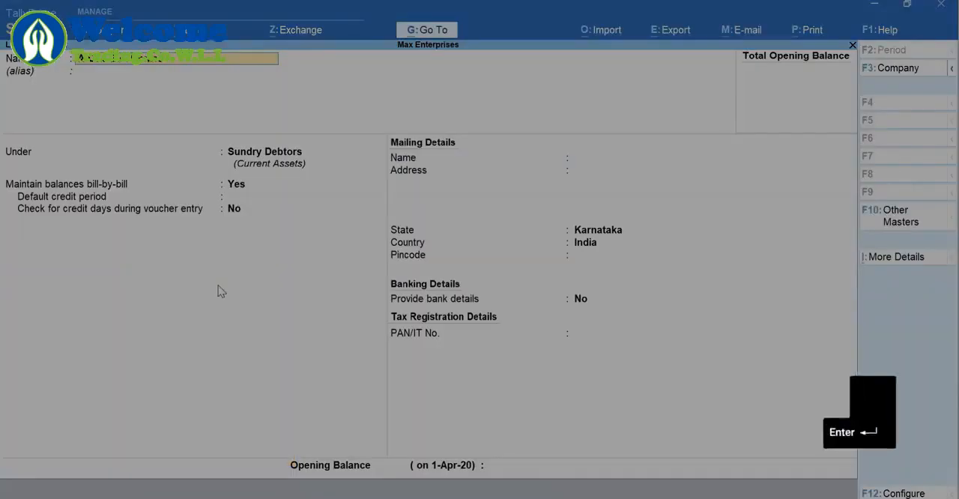
pyautogui.press('Return')
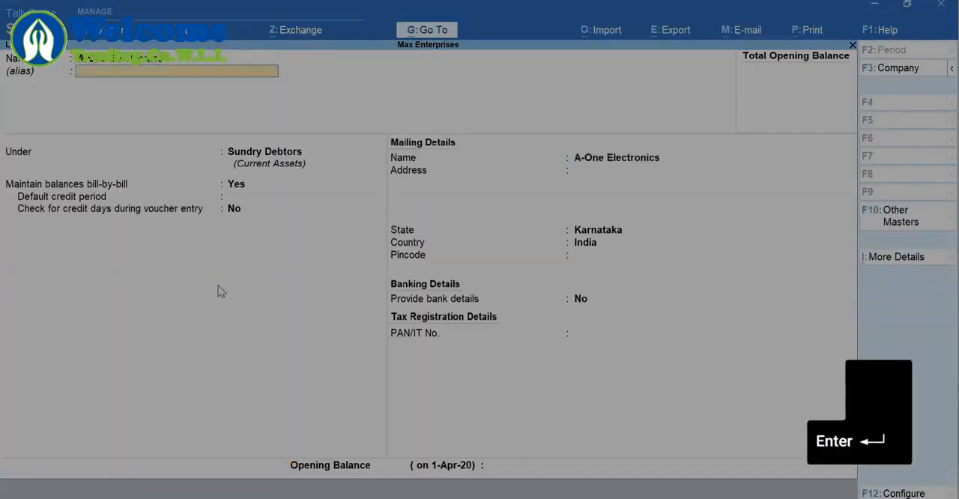
pyautogui.press('Return')
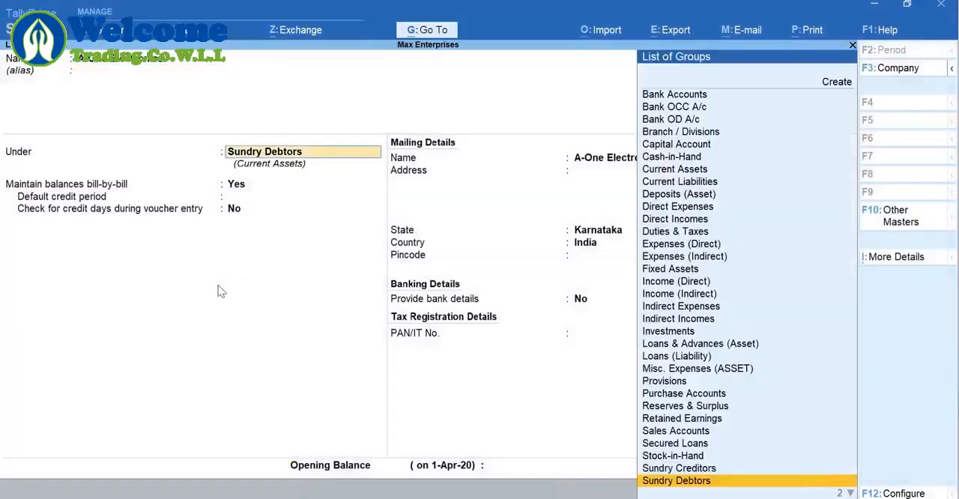
# Place the A-One Electronics ledger under Sundry Creditors, leave the mailing address blank, and save it
pyautogui.write('C')
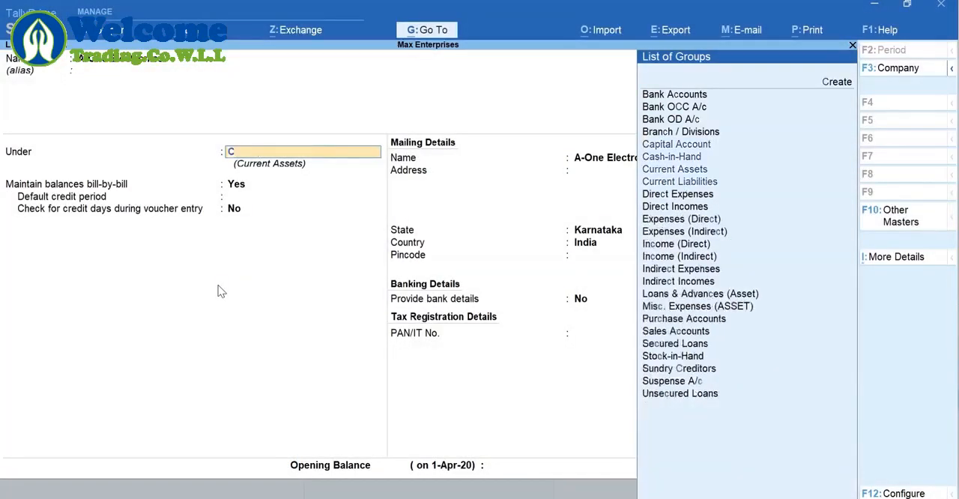
pyautogui.write('re')
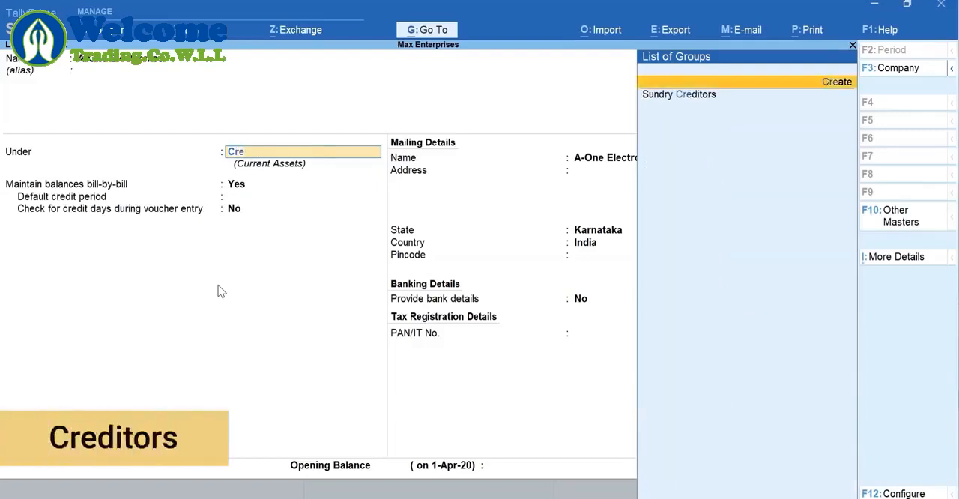
pyautogui.press('Return')
pyautogui.press('Return')
pyautogui.press('Return')
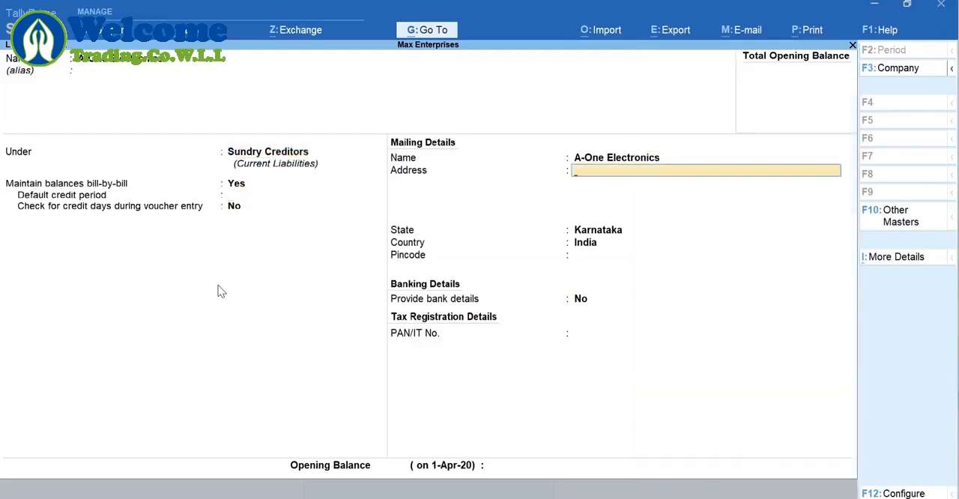
pyautogui.press('Return')
pyautogui.press('Return')
pyautogui.press('Return')
pyautogui.press('Return')
pyautogui.press('Return')
pyautogui.press('Return')
pyautogui.press('Return')
pyautogui.press('y')
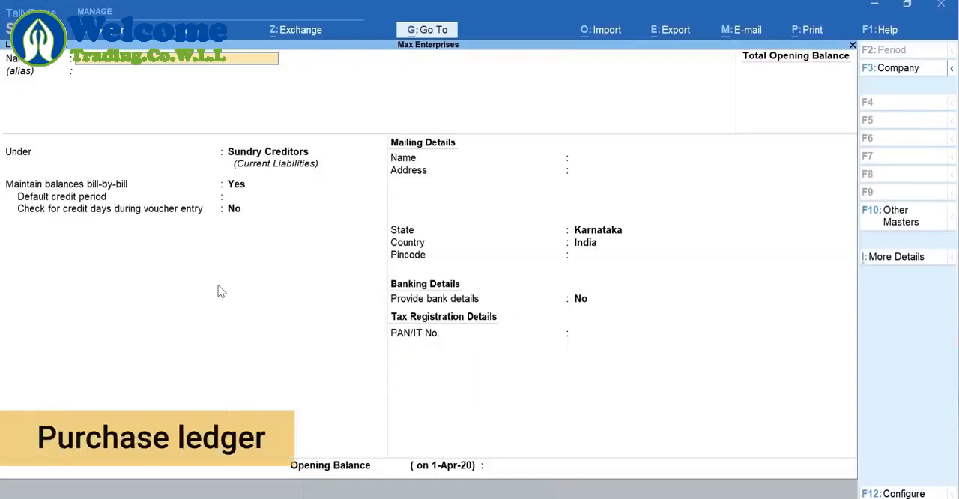
# Create a ledger named Purchases under the Purchase Accounts group and save it
pyautogui.write('P')
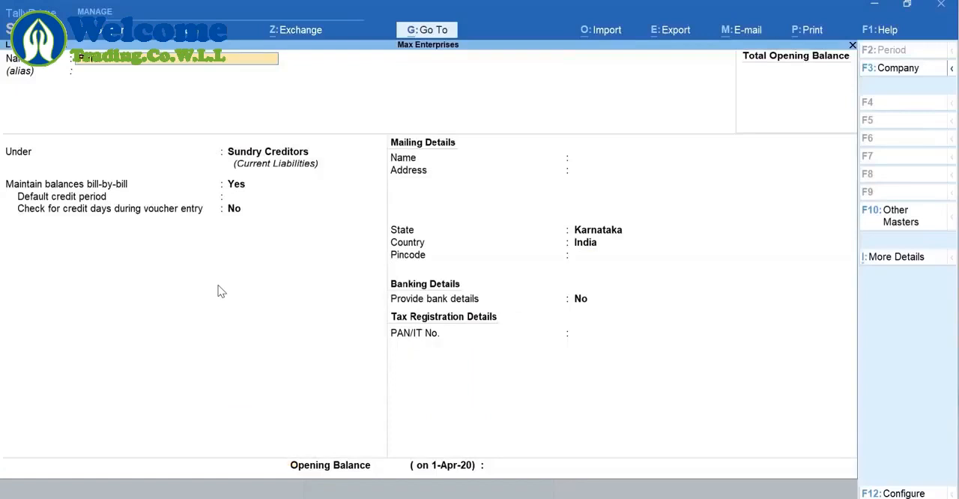
pyautogui.write('urchases')
pyautogui.press('Return')
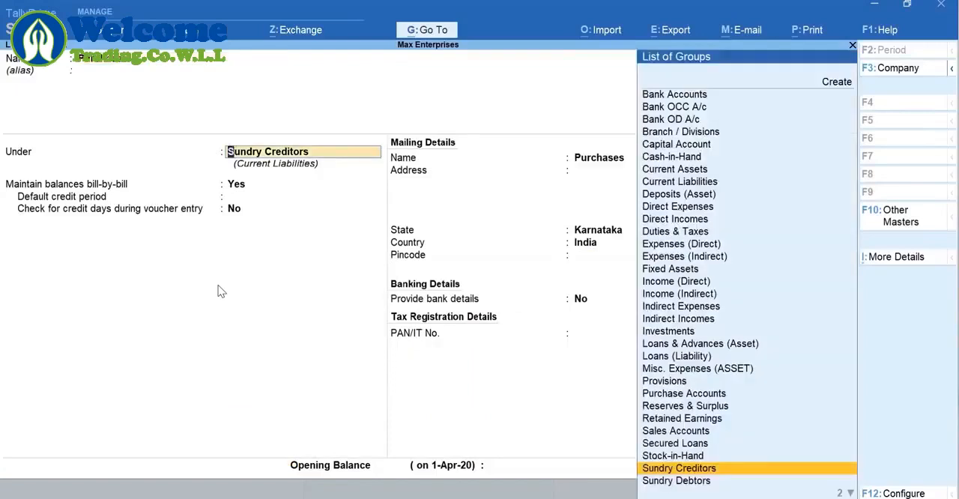
pyautogui.write('Pur')
pyautogui.press('Return')
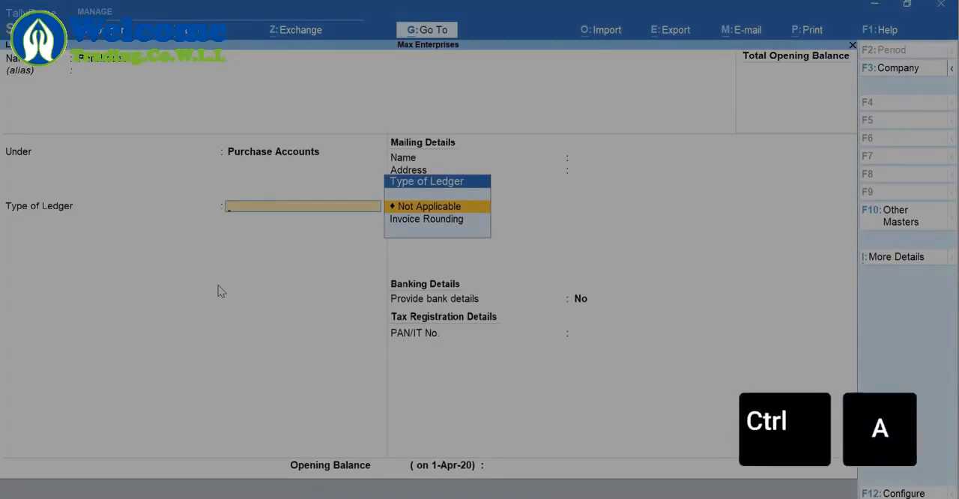
pyautogui.hotkey('ctrl', 'a')
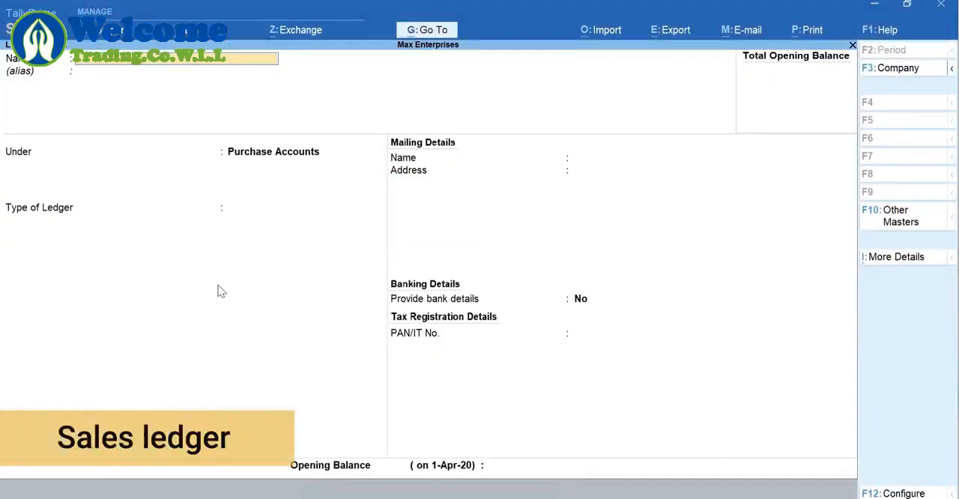
# Create a Sales ledger under the Sales Accounts group and save it
pyautogui.write('S')
pyautogui.press('Return')
pyautogui.write('Sa')
pyautogui.press('Return')
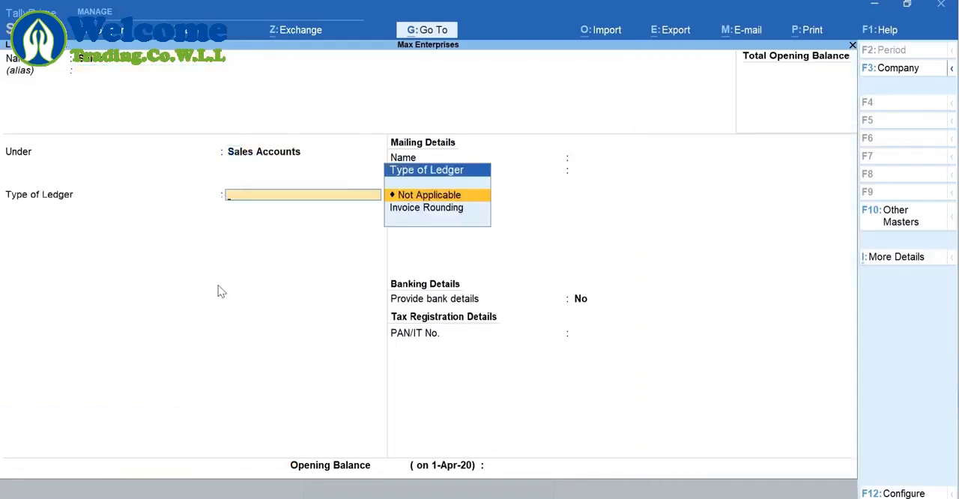
pyautogui.press('ctrl')
pyautogui.hotkey('ctrl', 'a')
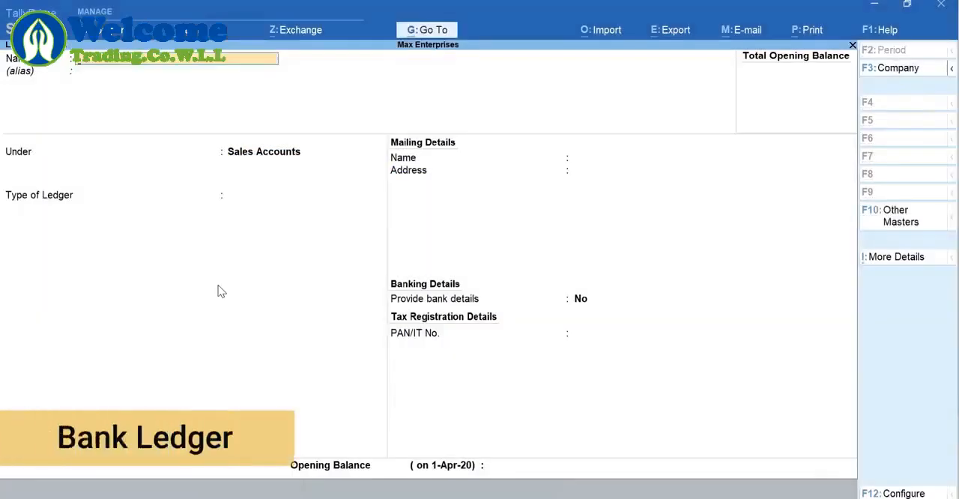
# Name the new ledger ICICI Bank and place it under the Bank Accounts group
pyautogui.write('Ba')
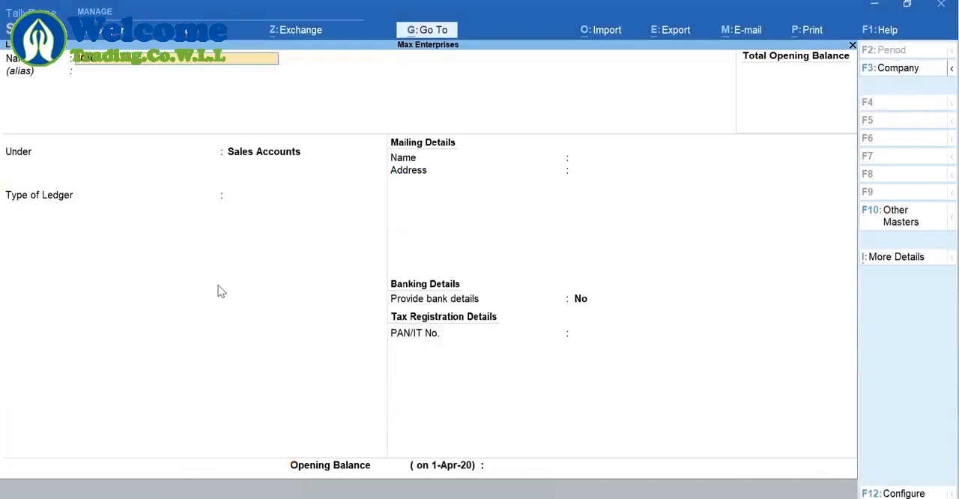
pyautogui.press('Return')
pyautogui.write('Bank')
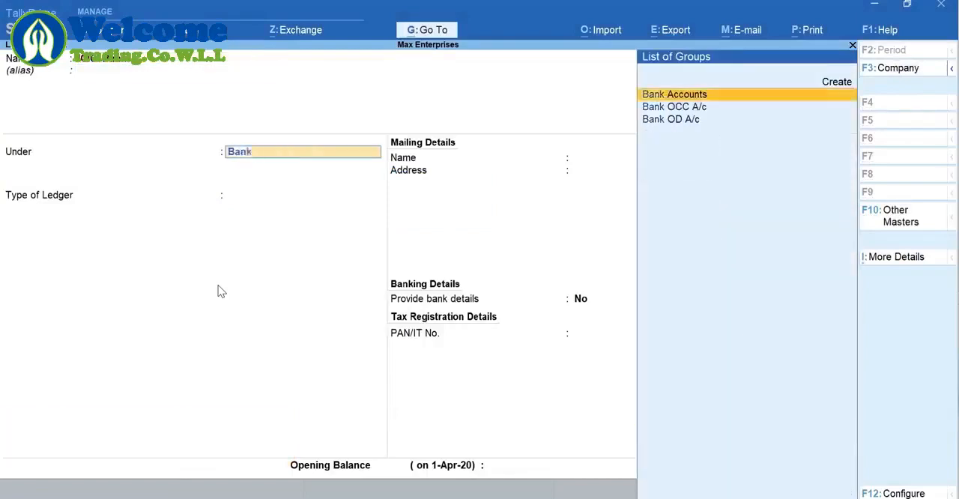
pyautogui.press('Return')
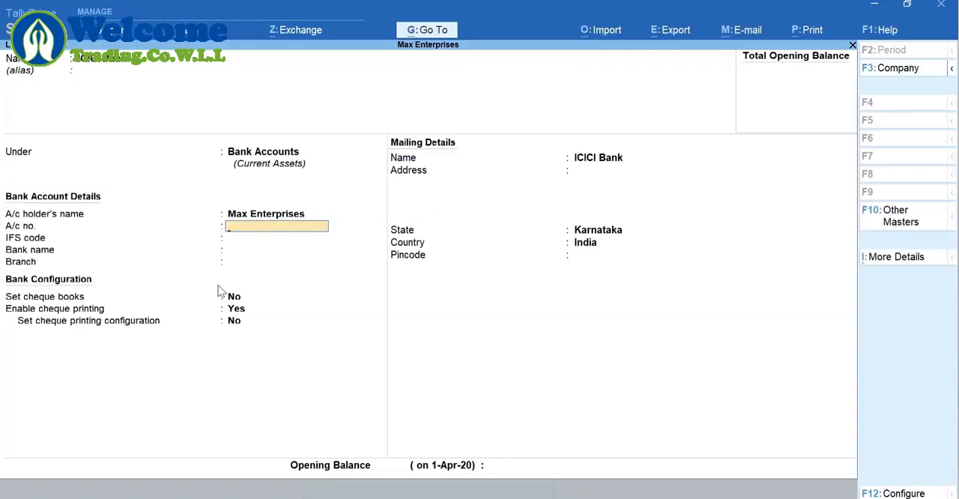
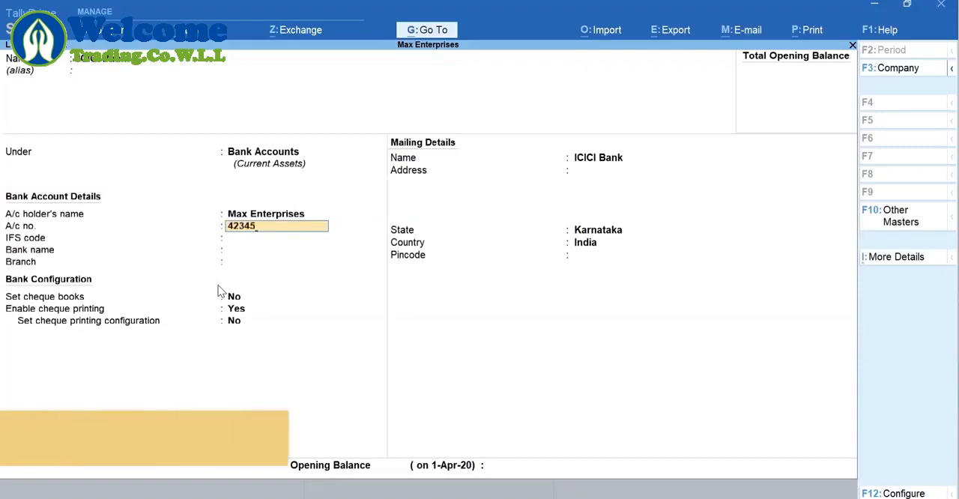
# Enter the bank ledger's account number, IFS code ICIC0000043, bank name and branch HSR Layout, save it, and return to the Gateway of Tally
pyautogui.press('Return')
pyautogui.write('ICIC0000043')
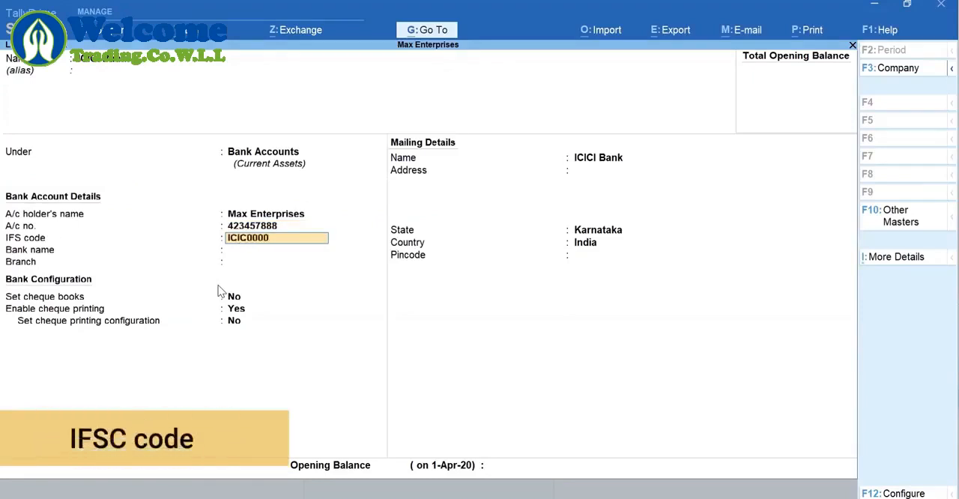
pyautogui.press('Return')
pyautogui.write('ic')
pyautogui.press('Return')
pyautogui.write('HSR Layout')
pyautogui.press('Return')
pyautogui.hotkey('ctrl', 'a')
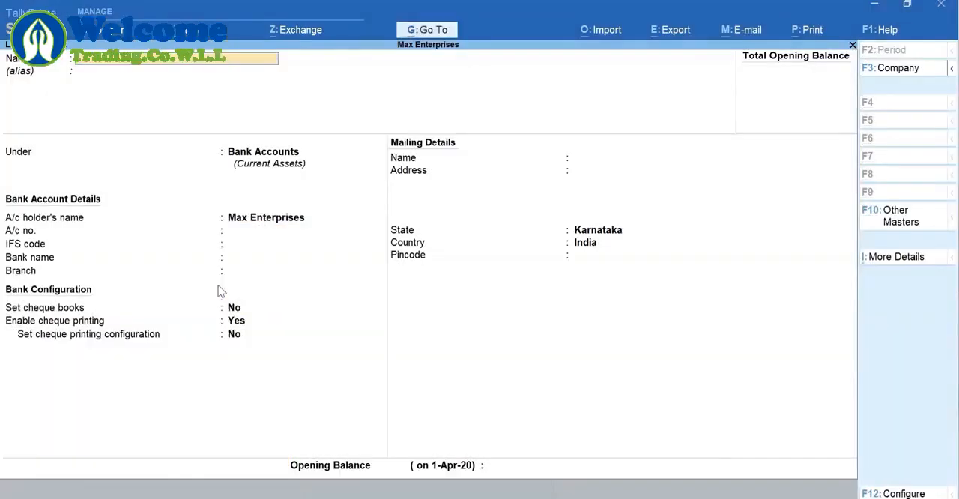
pyautogui.press('Escape')
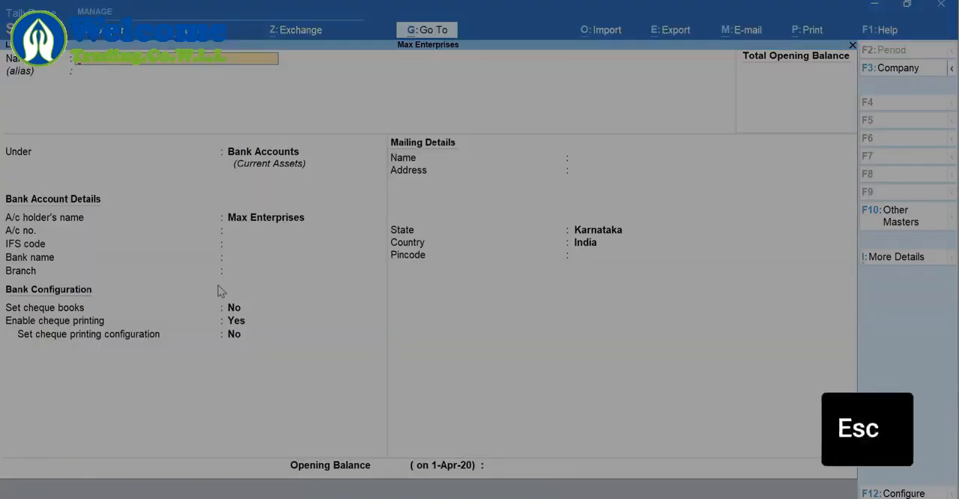
pyautogui.press('Escape')
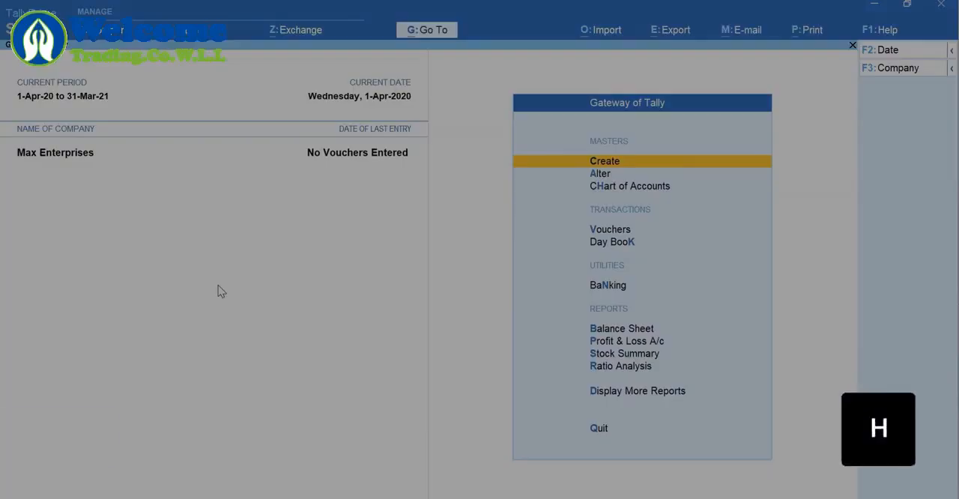
# From the Chart of Accounts for ledgers, start a Multi Create of ledgers under the Indirect Expenses group
pyautogui.press('h')
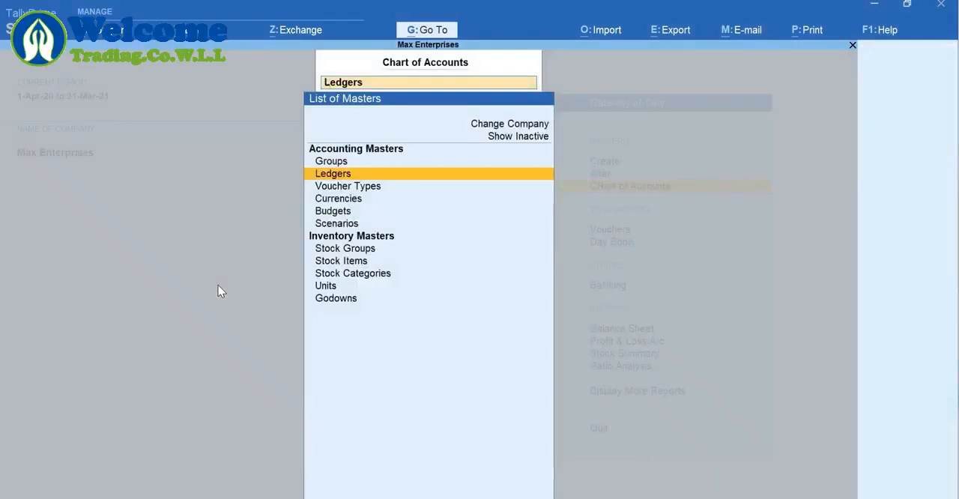
pyautogui.press('Return')
pyautogui.hotkey('alt', 'h')
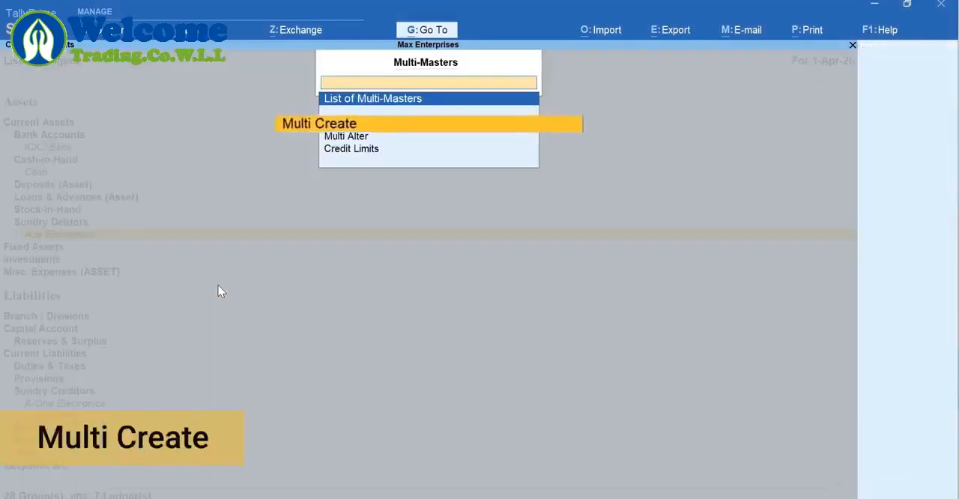
pyautogui.press('Return')
pyautogui.write('Ind')
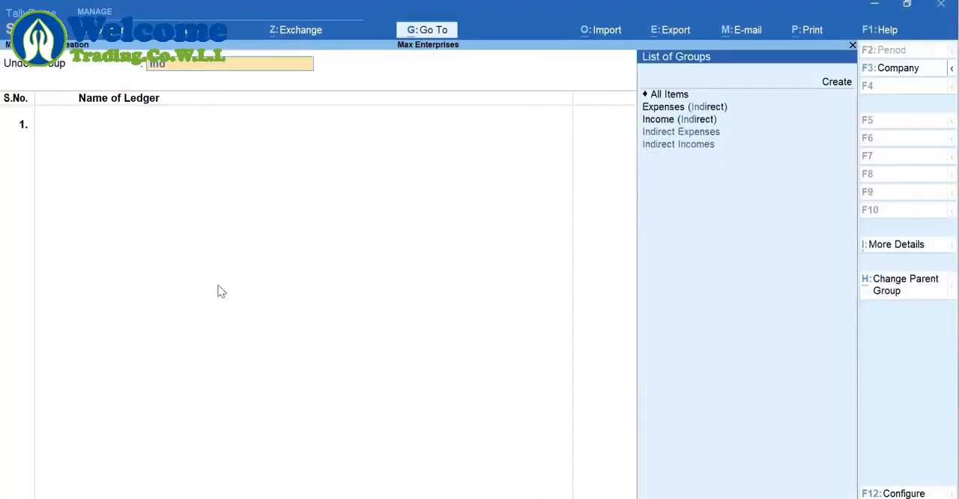
pyautogui.press('Return')
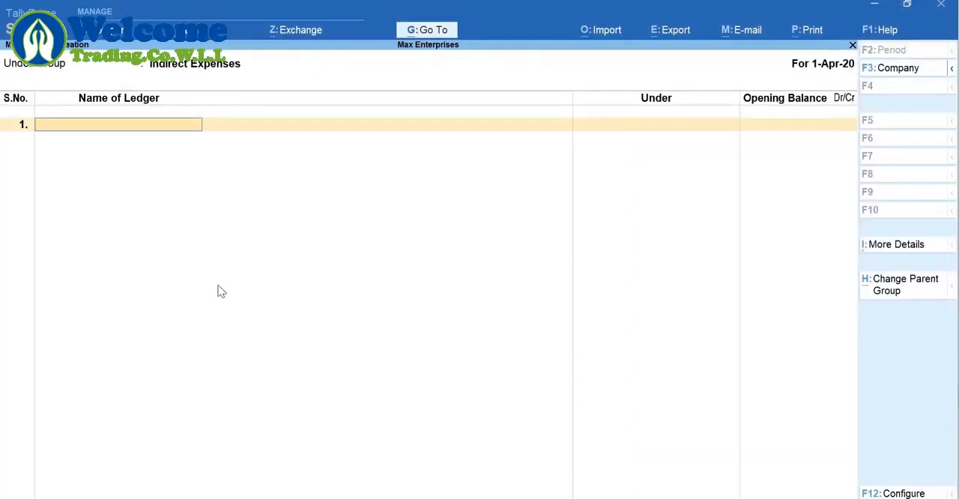
# Add the ledgers Rent, Conveyance and Office Expenses without opening balances and save them together
pyautogui.write('Rent')
pyautogui.press('Return')
pyautogui.press('Return')
pyautogui.write('Conveyance')
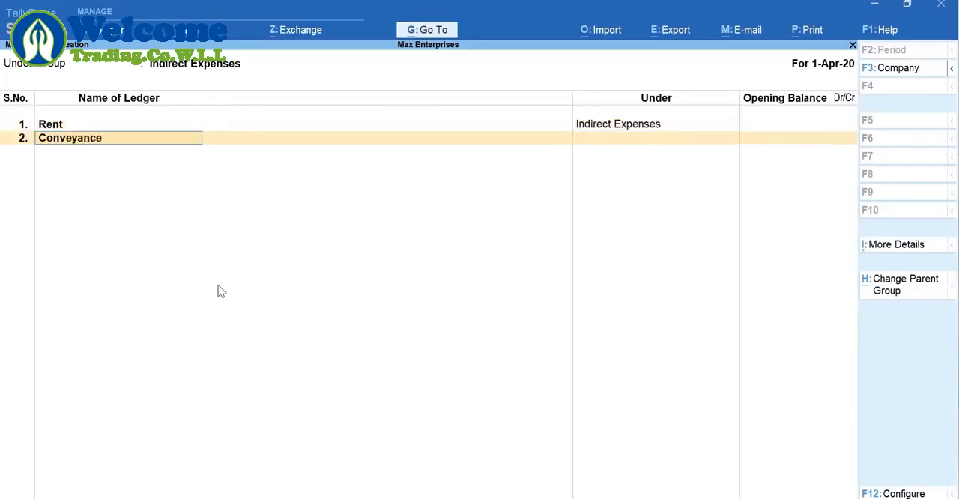
pyautogui.press('Return')
pyautogui.press('Return')
pyautogui.write('Office Expenses')
pyautogui.press('Return')
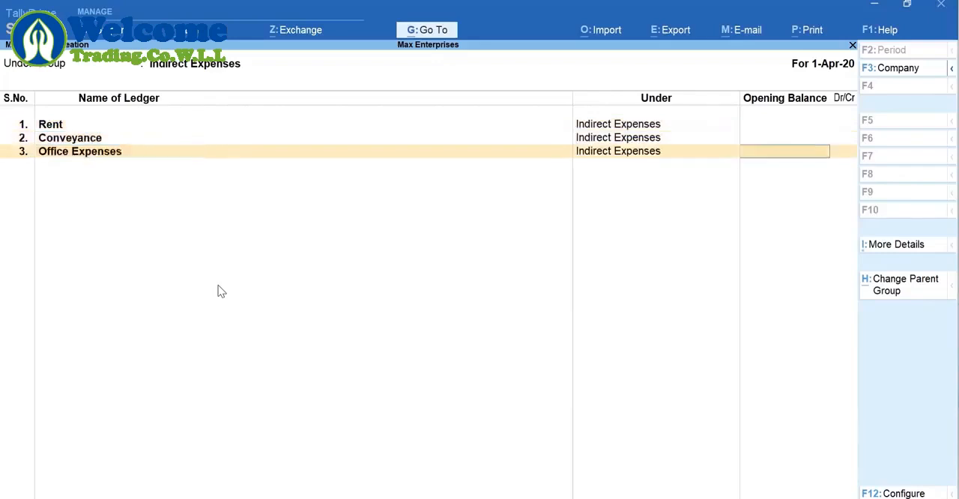
pyautogui.press('Return')
pyautogui.press('Return')
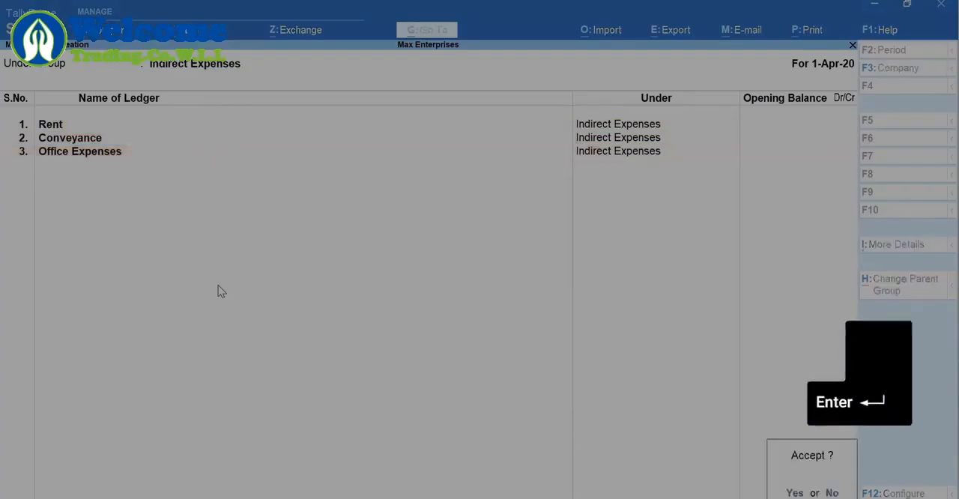
pyautogui.press('Return')
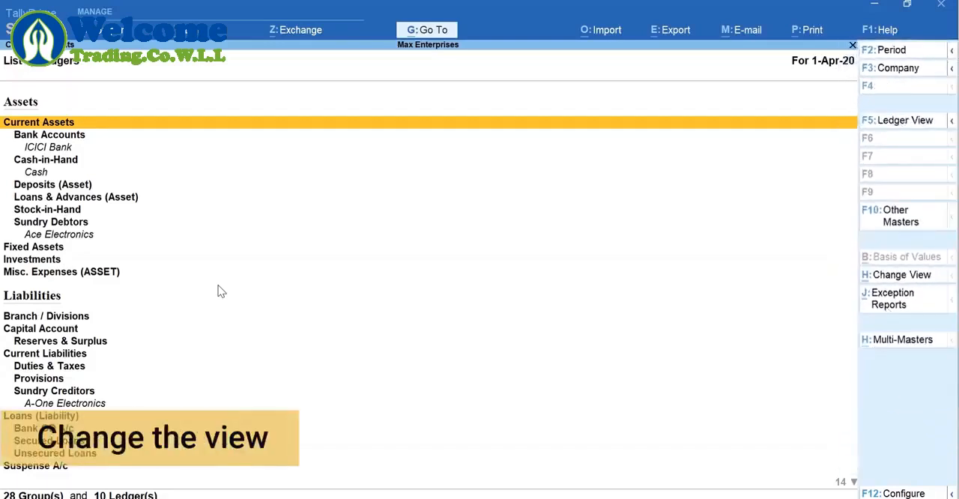
# View the chart of accounts ledger-wise, check the available exception reports, and leave the chart
pyautogui.press('F5')
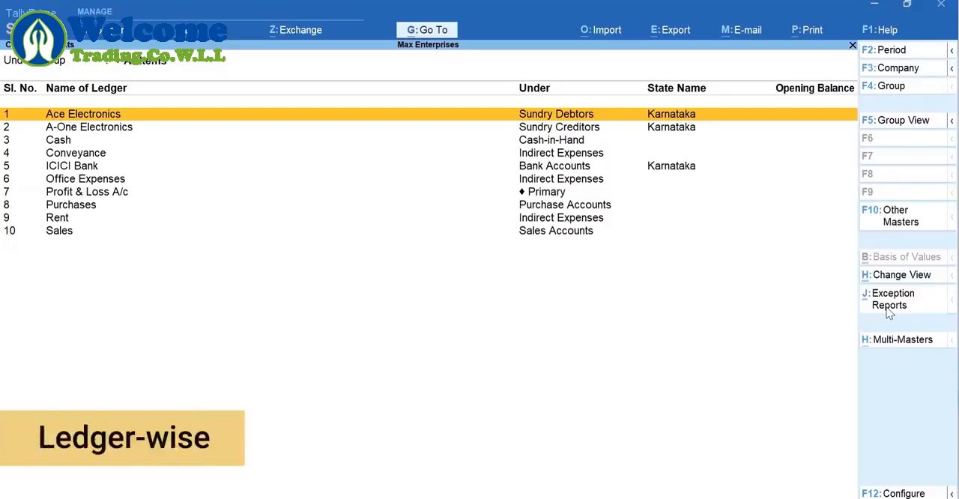
pyautogui.click(888, 309)
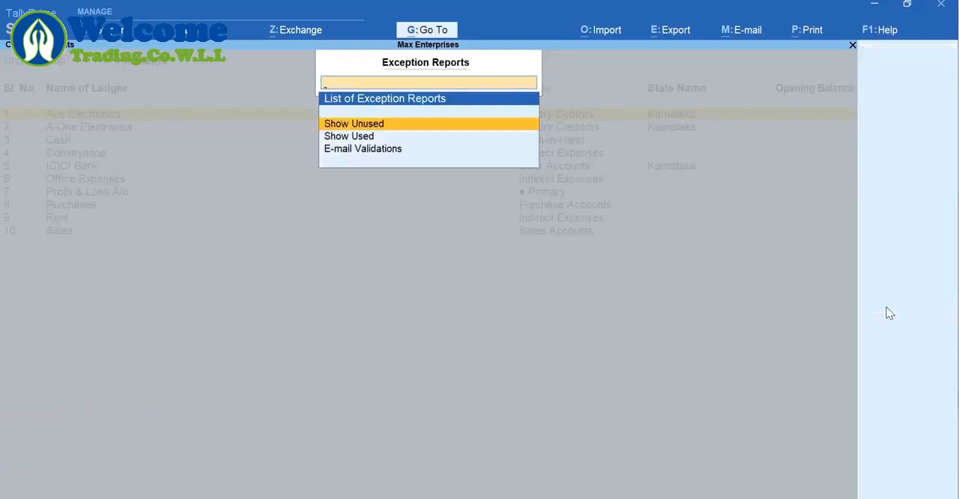
pyautogui.press('Escape')
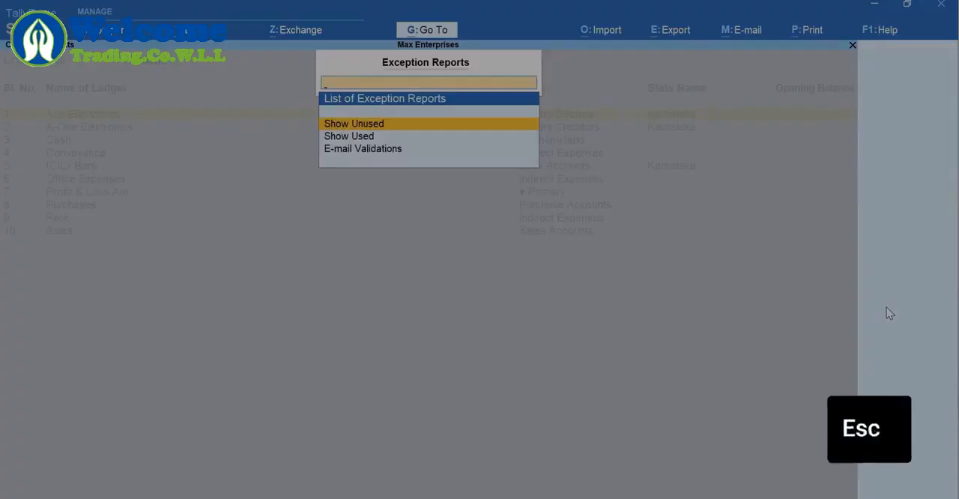
pyautogui.press('Escape')
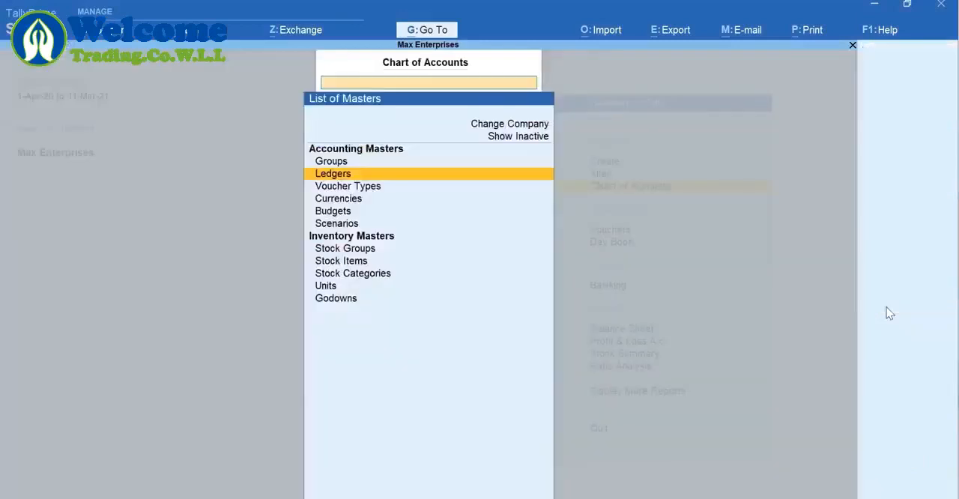
pyautogui.press('Escape')
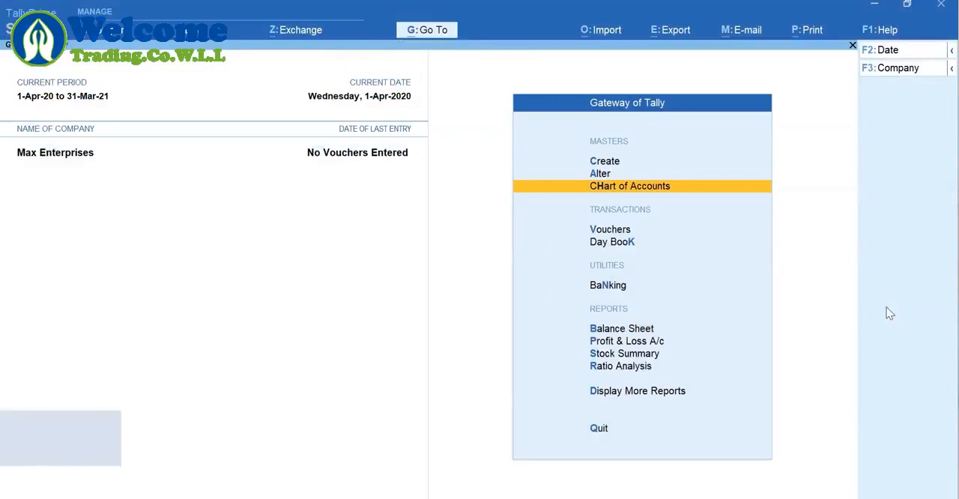
# Open the Ace Electronics ledger for alteration to view its details, and close it unchanged
pyautogui.press('a')
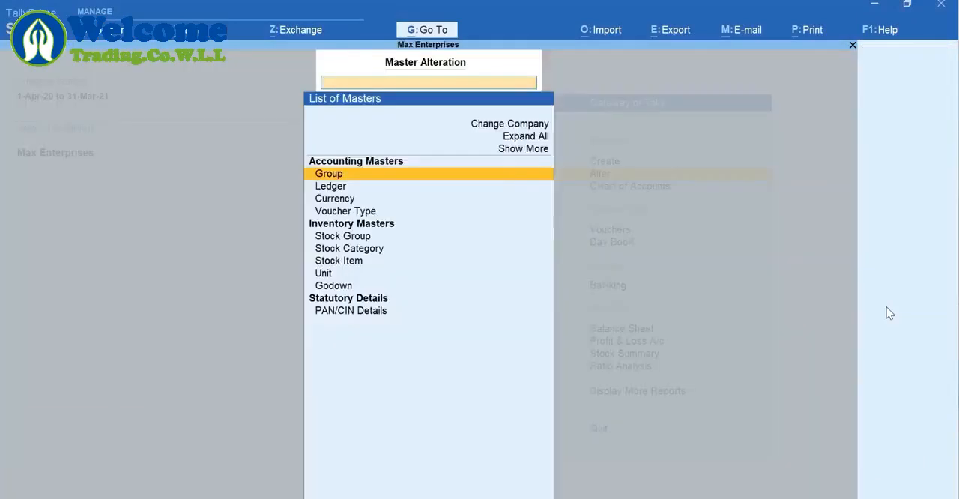
pyautogui.press('Down')
pyautogui.press('Return')
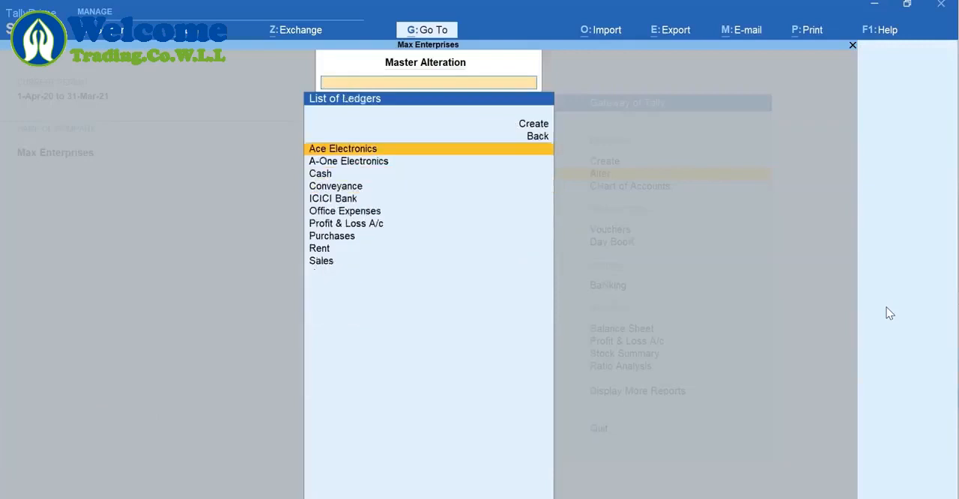
pyautogui.press('Return')
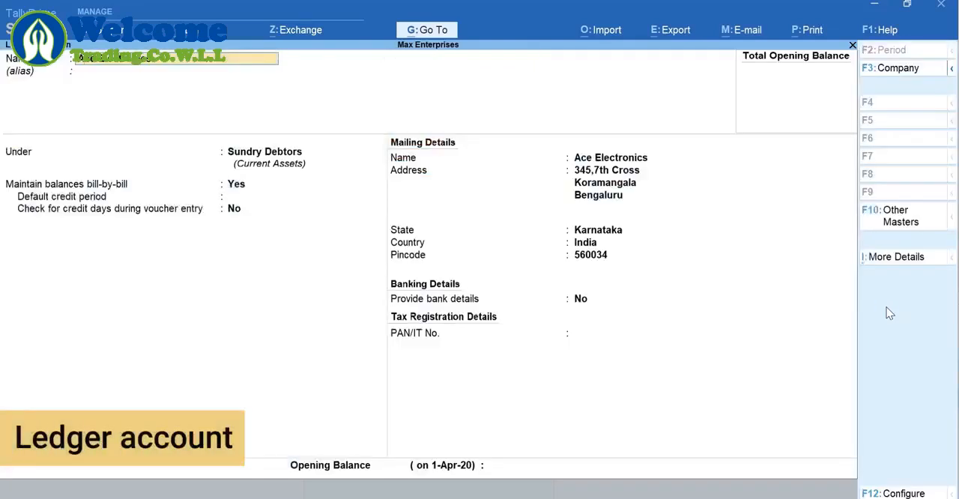
pyautogui.press('Escape')
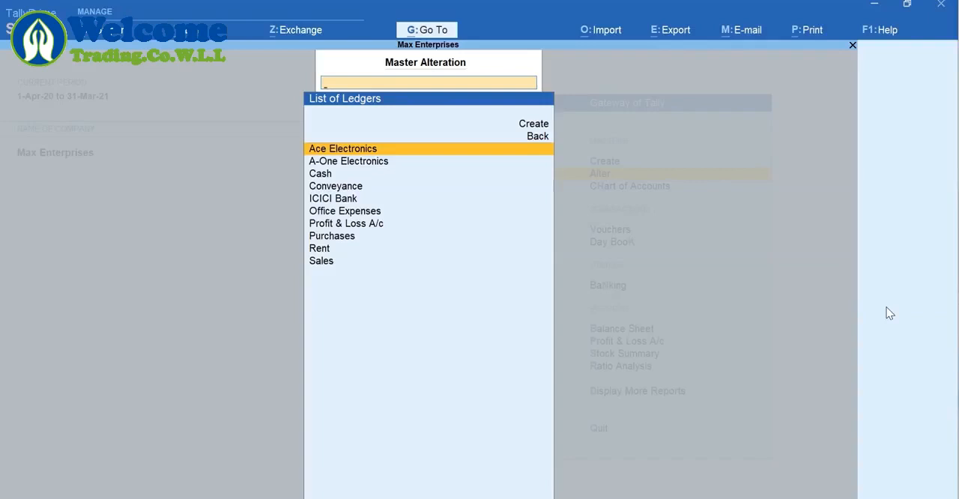
# Look through the list of ledgers for the predefined Cash and Profit & Loss A/c entries and return to the Gateway of Tally
pyautogui.press('Down')
pyautogui.press('Down')
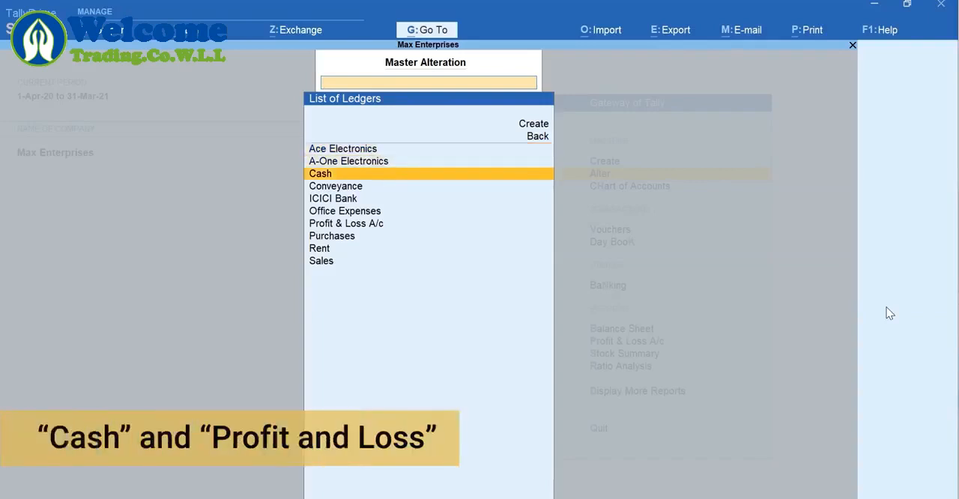
pyautogui.press('Down')
pyautogui.press('Down')
pyautogui.press('Down')
pyautogui.press('Down')
pyautogui.press('Down')
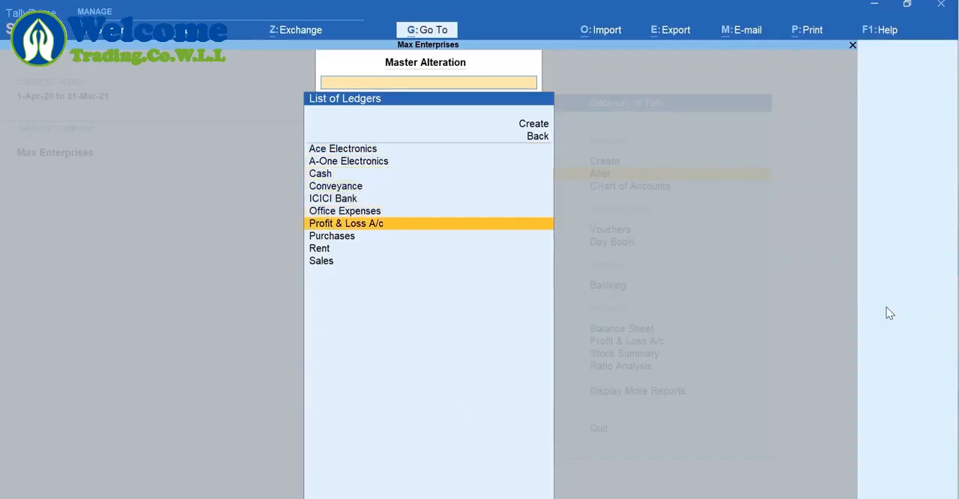
pyautogui.press('Escape')
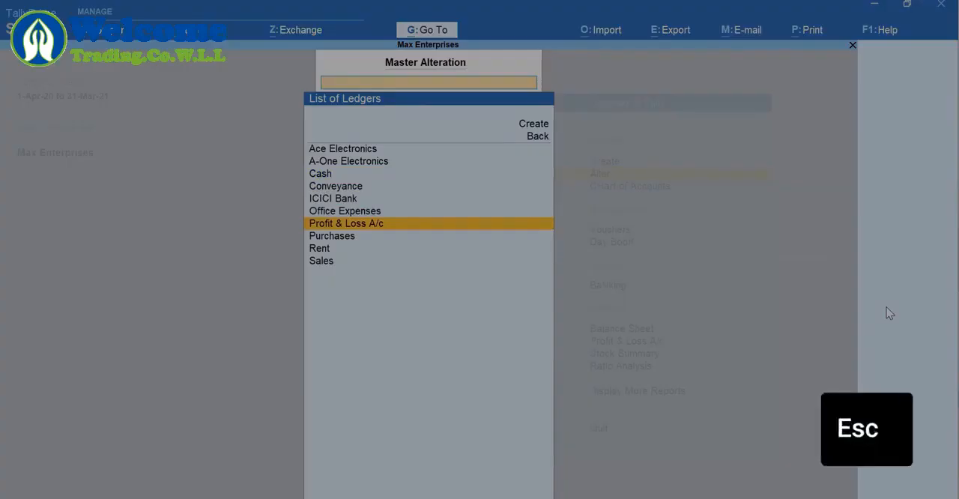
pyautogui.press('Escape')
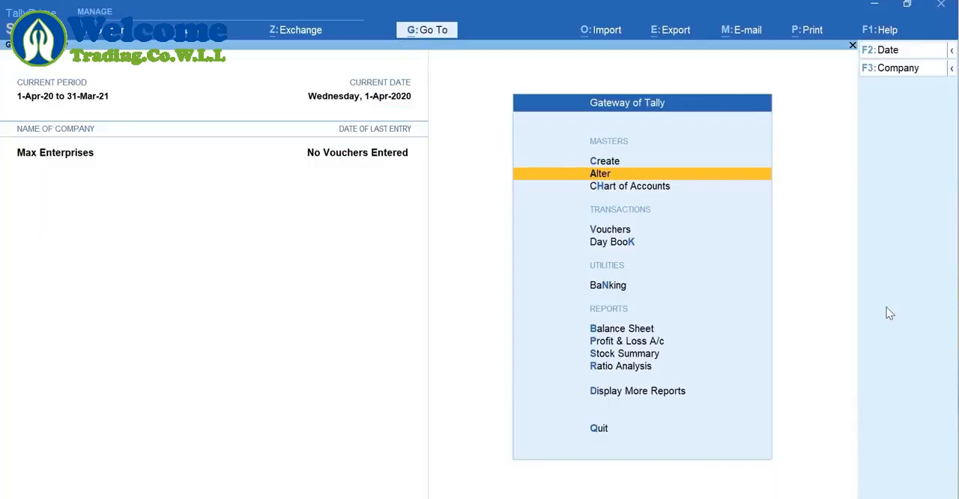
# Open the Balance Sheet and start a new Ledger master from it through Go To
pyautogui.hotkey('alt', 'g')
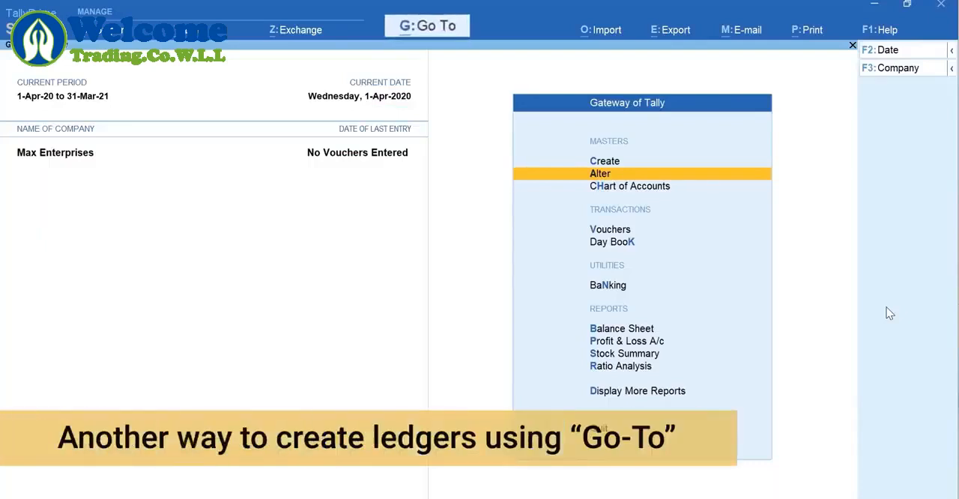
pyautogui.press('b')
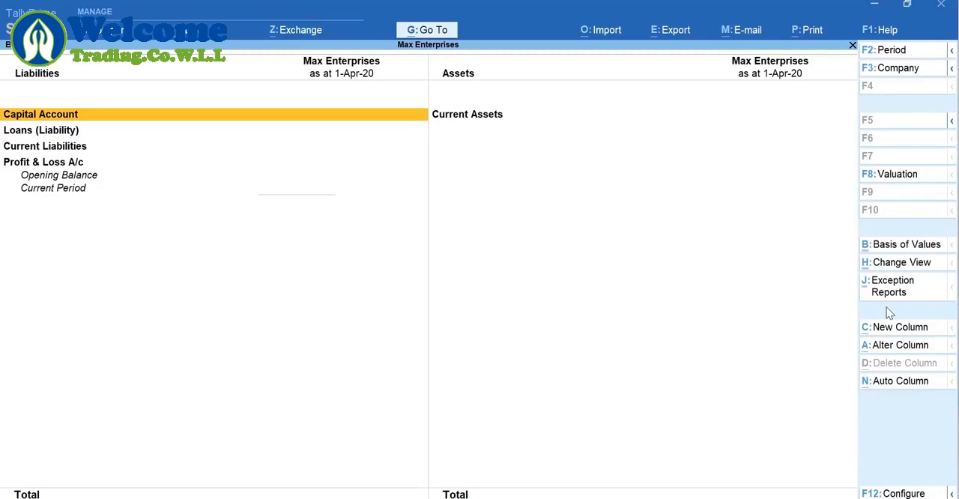
pyautogui.hotkey('alt', 'g')
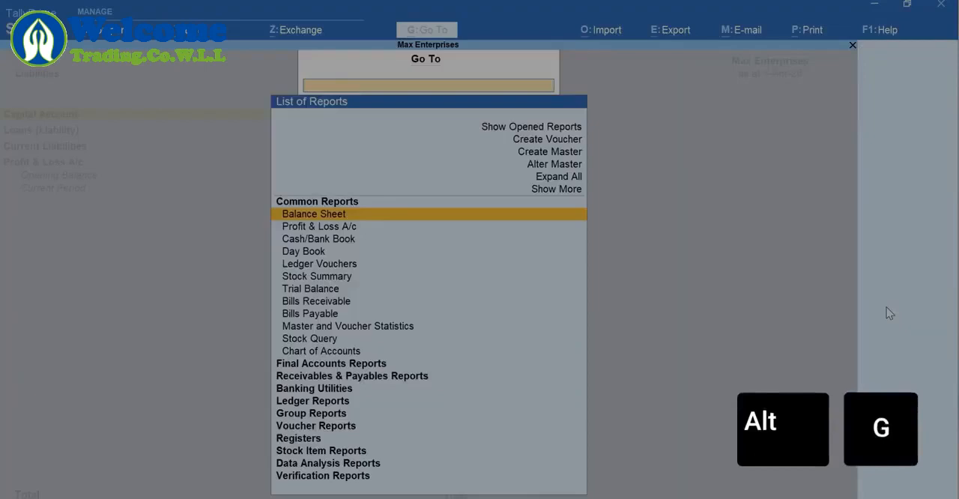
pyautogui.press('Up')
pyautogui.press('Up')
pyautogui.press('Up')
pyautogui.press('Up')
pyautogui.press('Up')
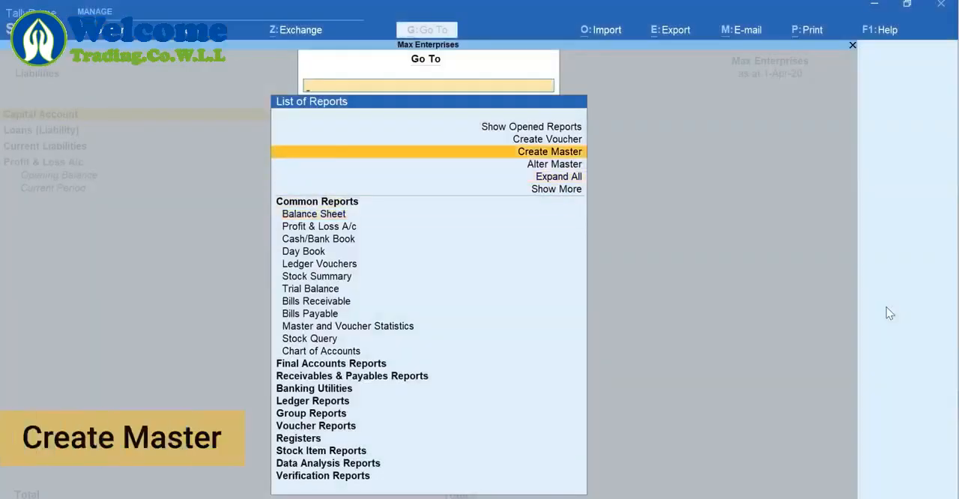
pyautogui.press('Return')
pyautogui.press('Down')
pyautogui.press('Return')
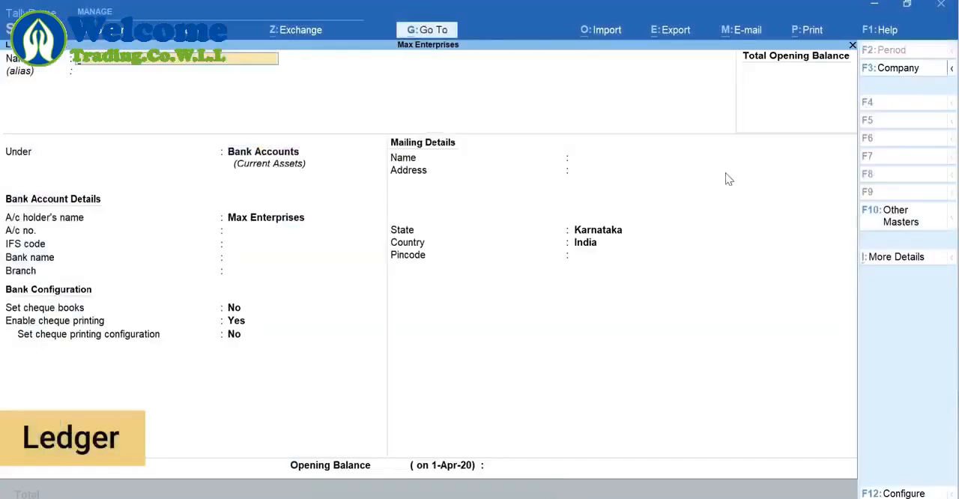
# Create an Office Furniture ledger under Fixed Assets with an opening balance of 60000 and save it
pyautogui.write('Can')
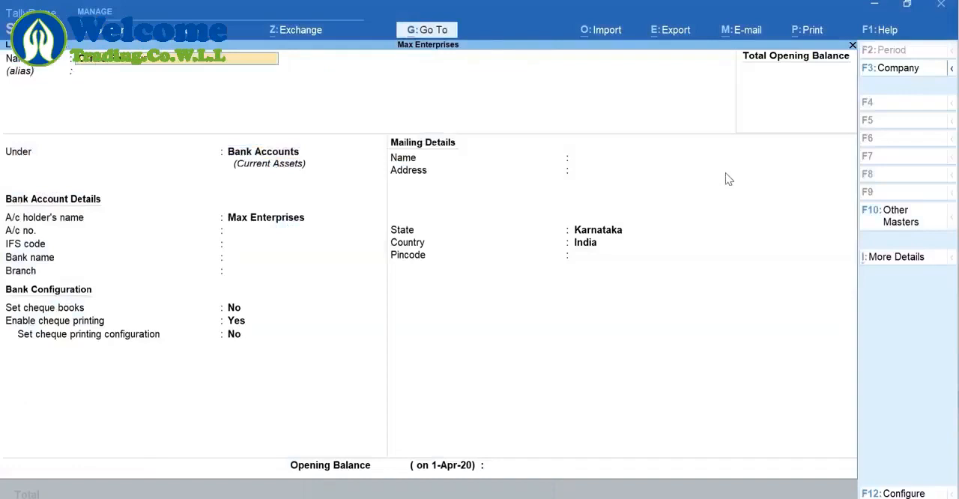
pyautogui.press('Return')
pyautogui.press('Return')
pyautogui.write('Fi')
pyautogui.press('Return')
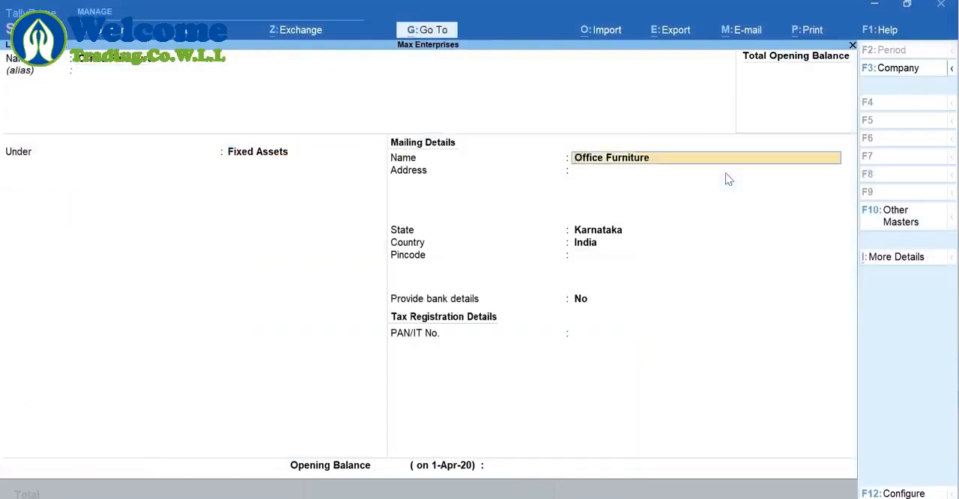
pyautogui.press('Return')
pyautogui.press('Return')
pyautogui.press('Return')
pyautogui.press('Return')
pyautogui.press('Return')
pyautogui.press('Return')
pyautogui.press('Return')
pyautogui.write('60000')
pyautogui.press('Return')
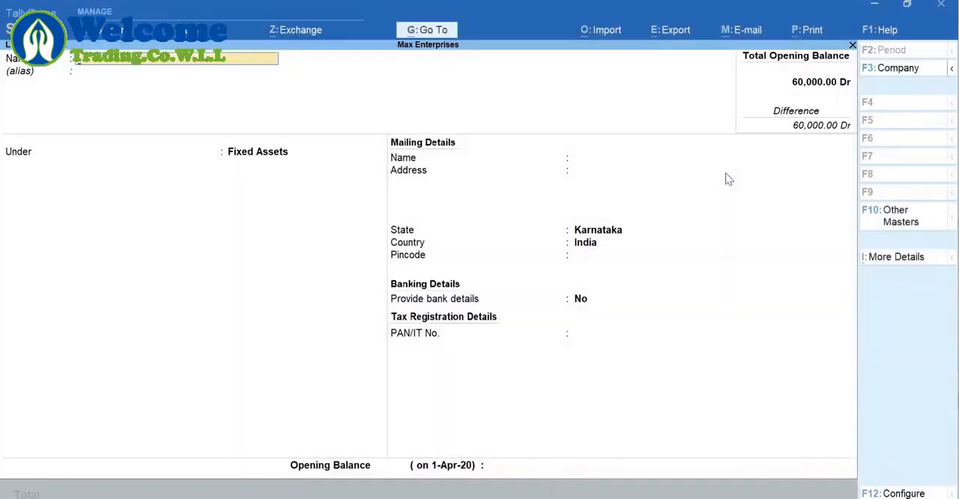
# Return to the Balance Sheet and expand Fixed Assets to view the Office Furniture entry
pyautogui.press('Escape')
pyautogui.press('Escape')
pyautogui.press('Right')
pyautogui.hotkey('shift', 'Return')
pyautogui.press('Down')
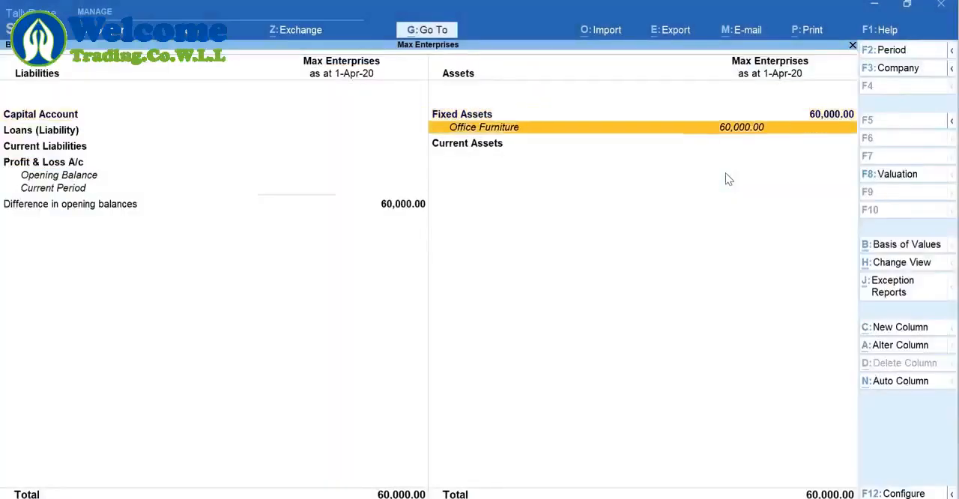